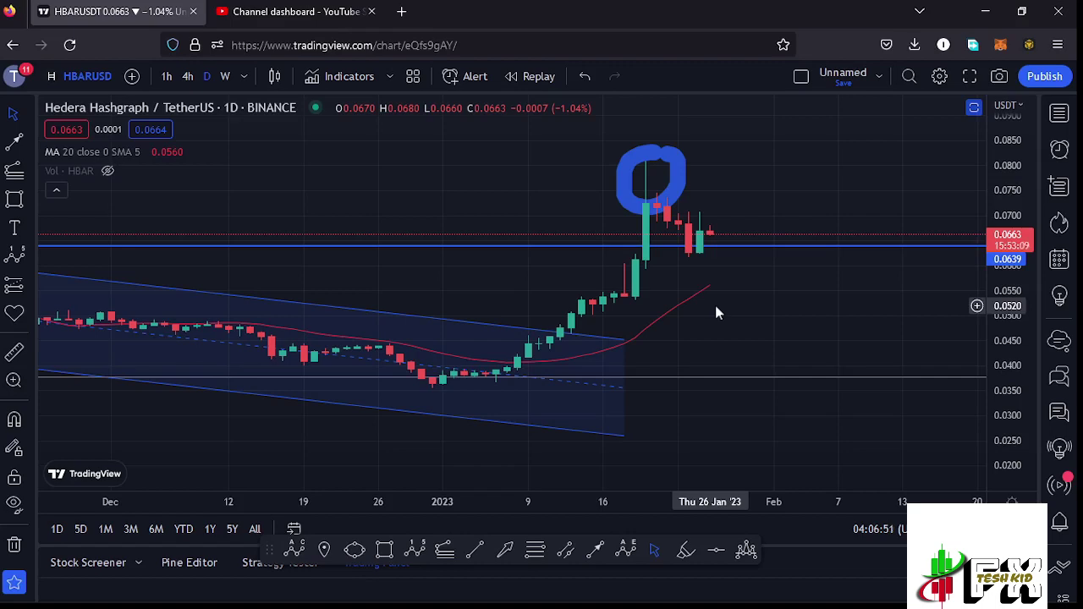
# Examine the full daily HBAR price history back to 2019, including the yellow and red Elliott wave counts and the projected Fibonacci levels
pyautogui.scroll(-5, 692, 312)
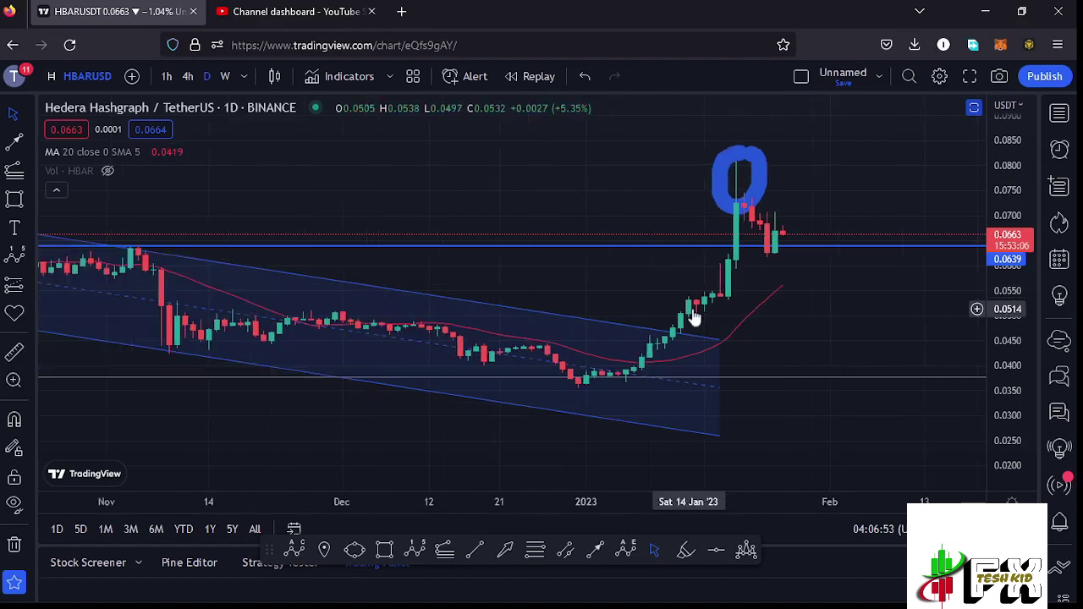
pyautogui.scroll(-5, 769, 255)
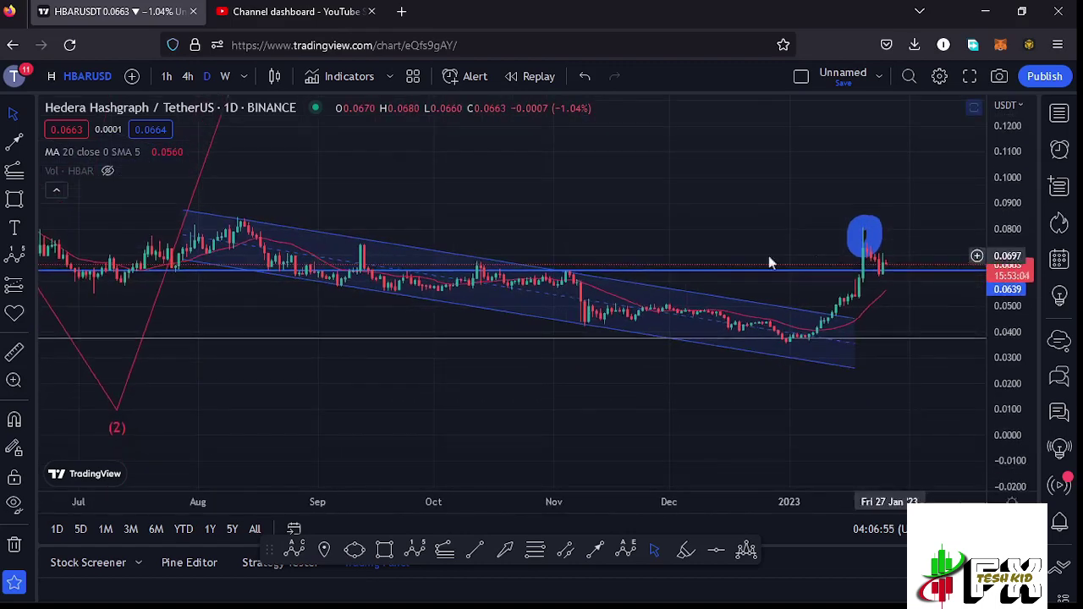
pyautogui.scroll(-5, 876, 233)
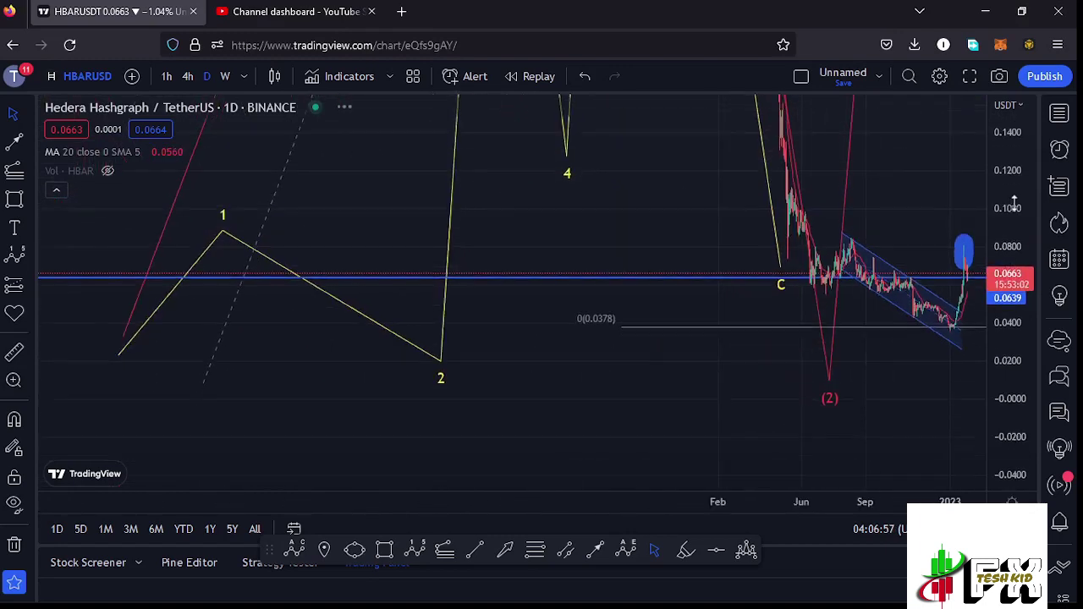
pyautogui.scroll(-5, 1017, 199)
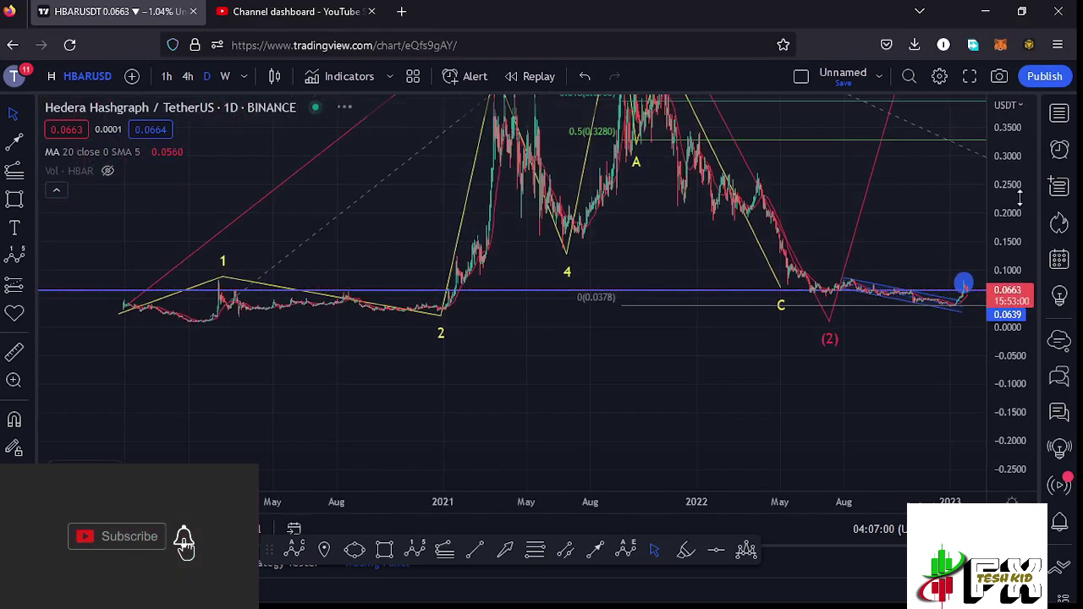
pyautogui.moveTo(899, 258); pyautogui.dragTo(766, 369)
pyautogui.scroll(-3, 801, 347)
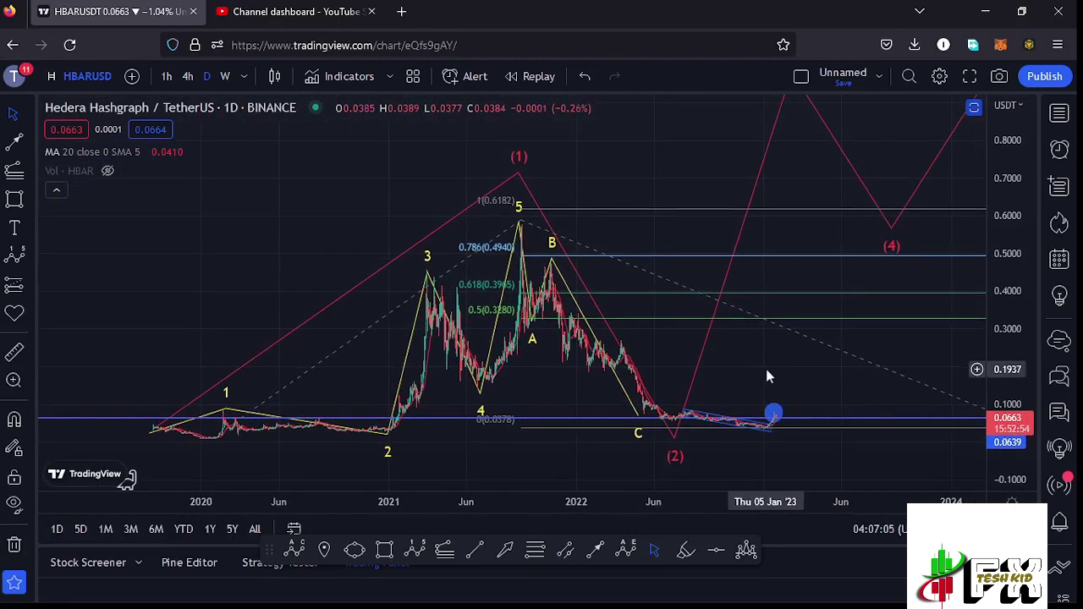
pyautogui.scroll(-2, 759, 369)
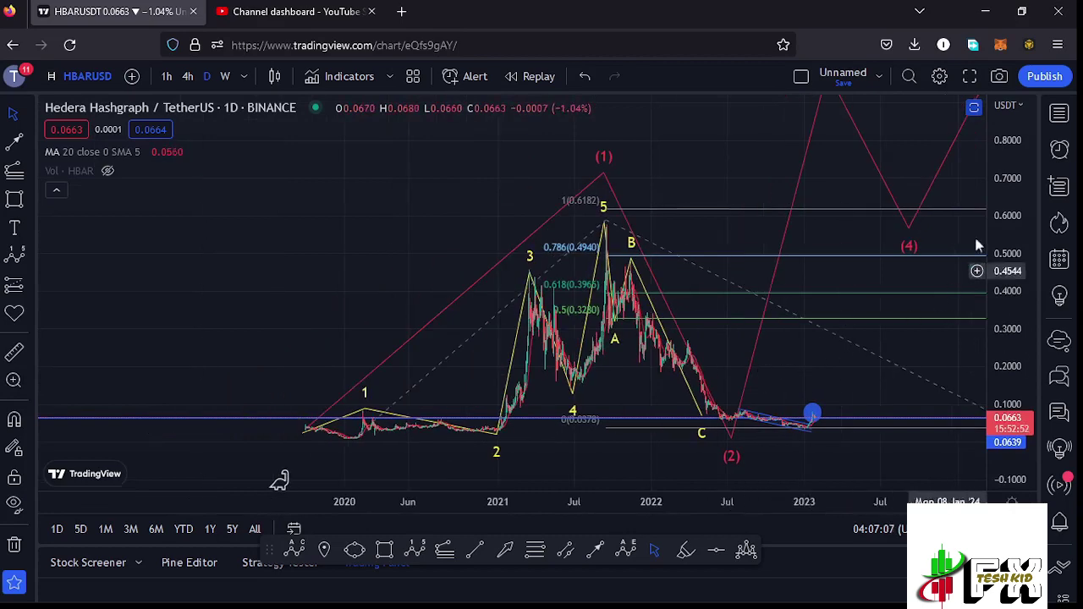
pyautogui.moveTo(1010, 216); pyautogui.dragTo(1020, 239)
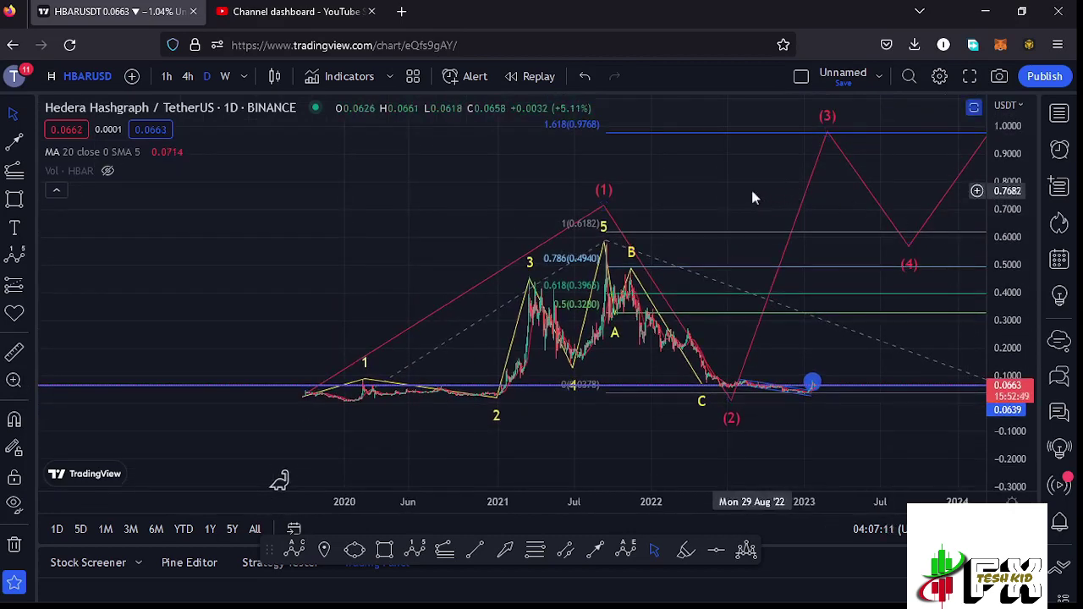
pyautogui.moveTo(750, 183); pyautogui.dragTo(650, 213)
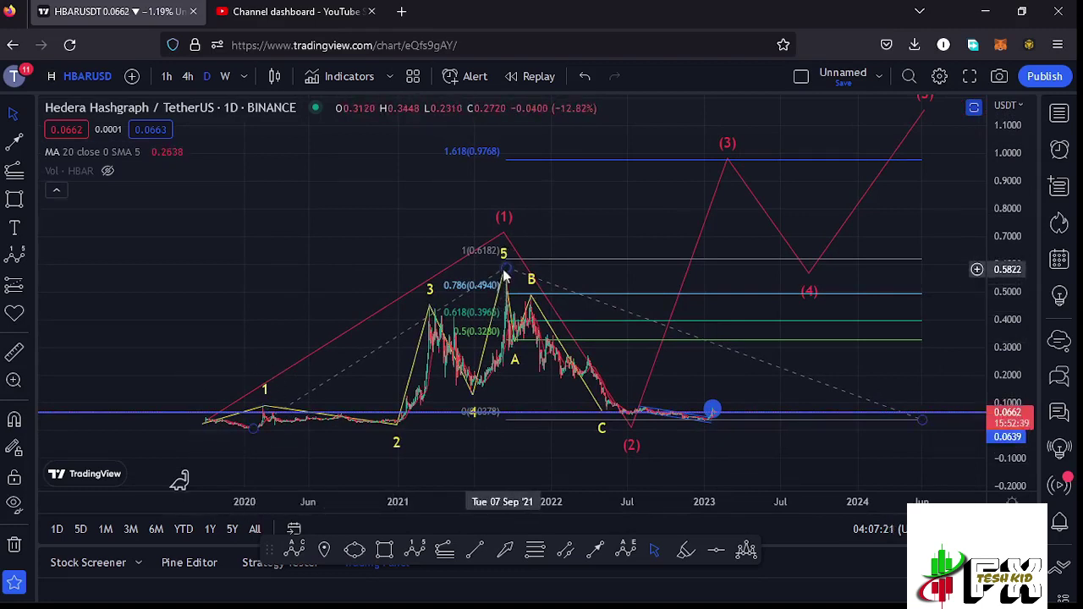
pyautogui.click(511, 215)
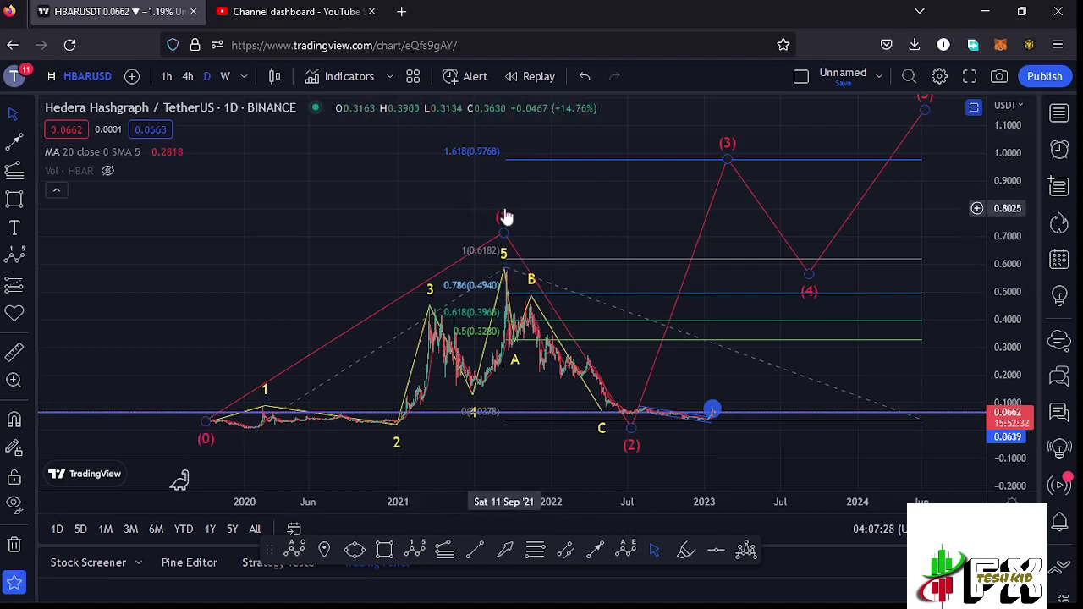
pyautogui.click(503, 214)
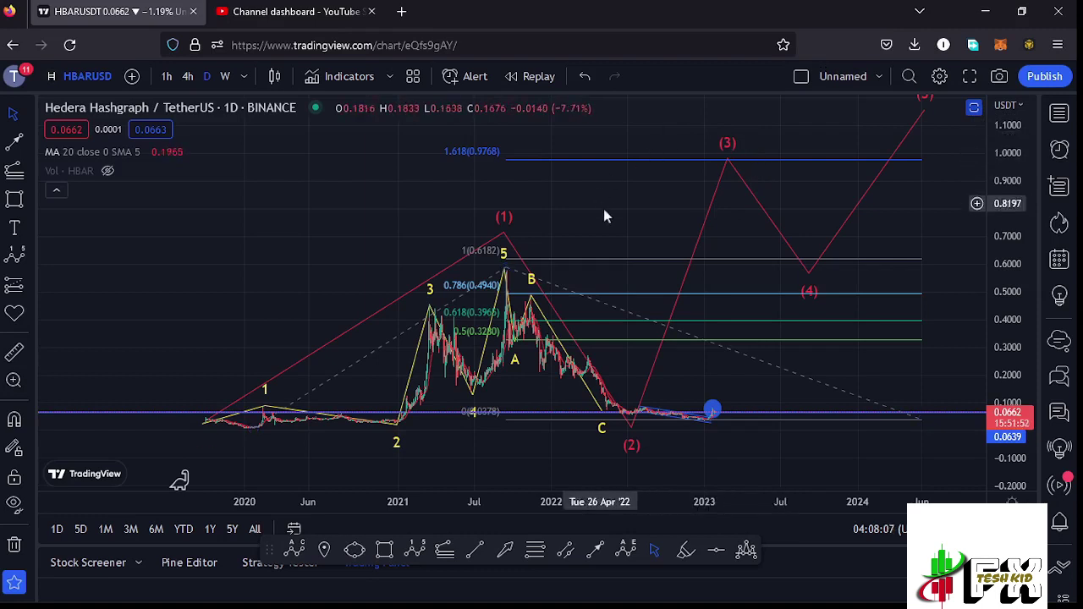
pyautogui.moveTo(606, 208); pyautogui.dragTo(584, 199)
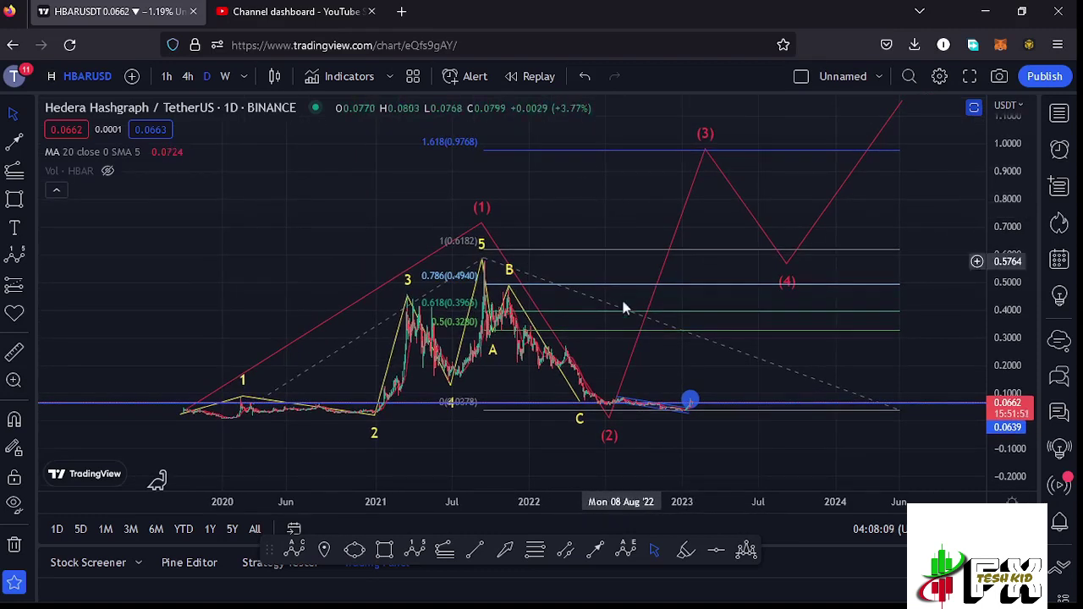
# Draw a Fibonacci retracement from the January 2020 low at 0.0097 up to the 2021 peak at 0.5850 and examine its lower levels
pyautogui.click(535, 550)
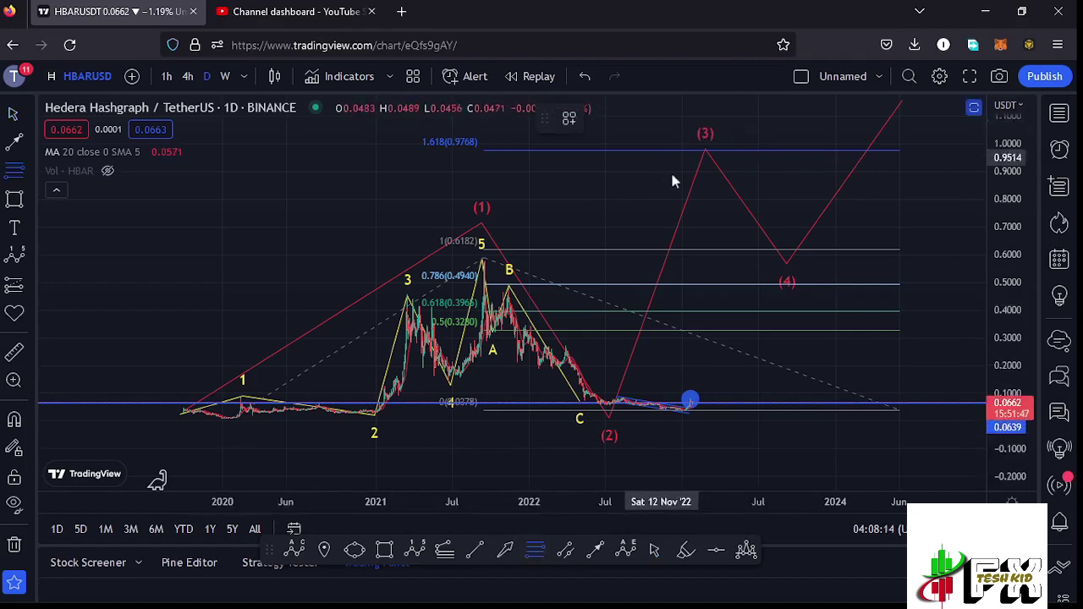
pyautogui.click(223, 418)
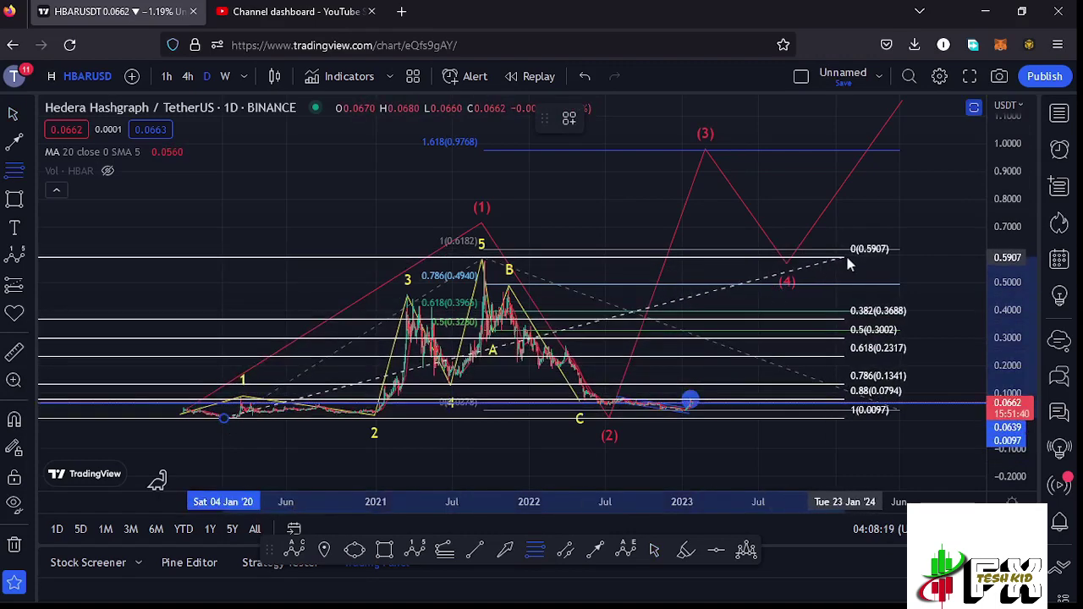
pyautogui.click(849, 259)
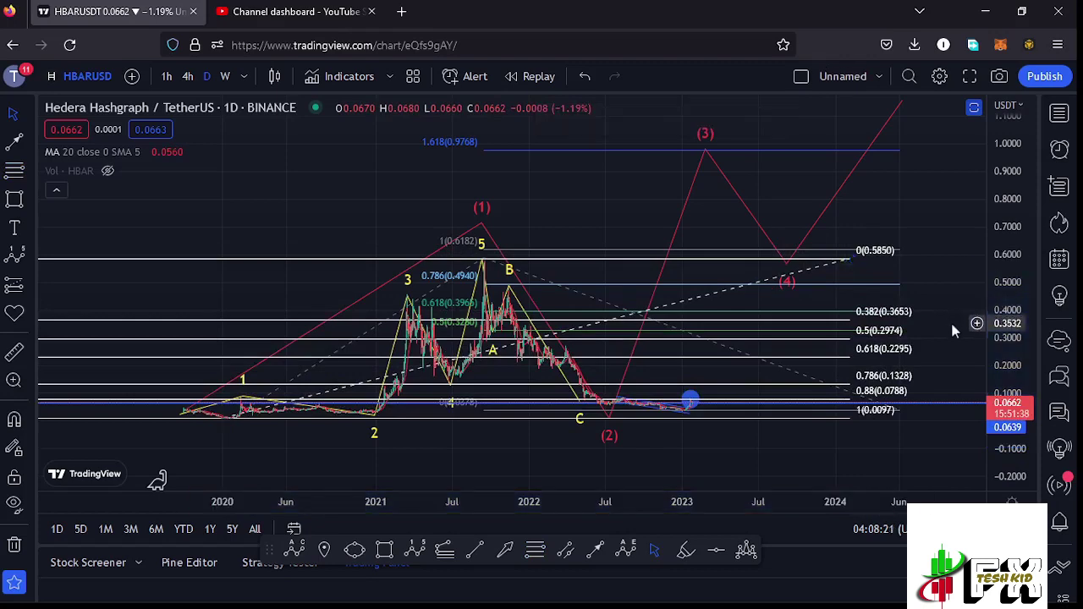
pyautogui.moveTo(950, 320); pyautogui.dragTo(948, 288)
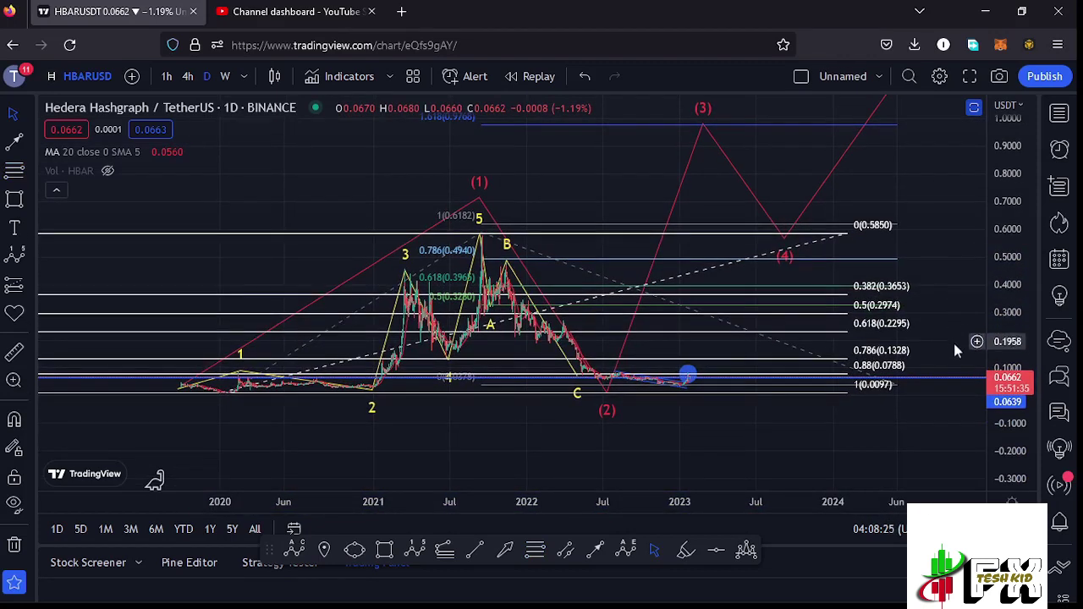
pyautogui.moveTo(952, 349); pyautogui.dragTo(950, 306)
pyautogui.scroll(5, 1002, 340)
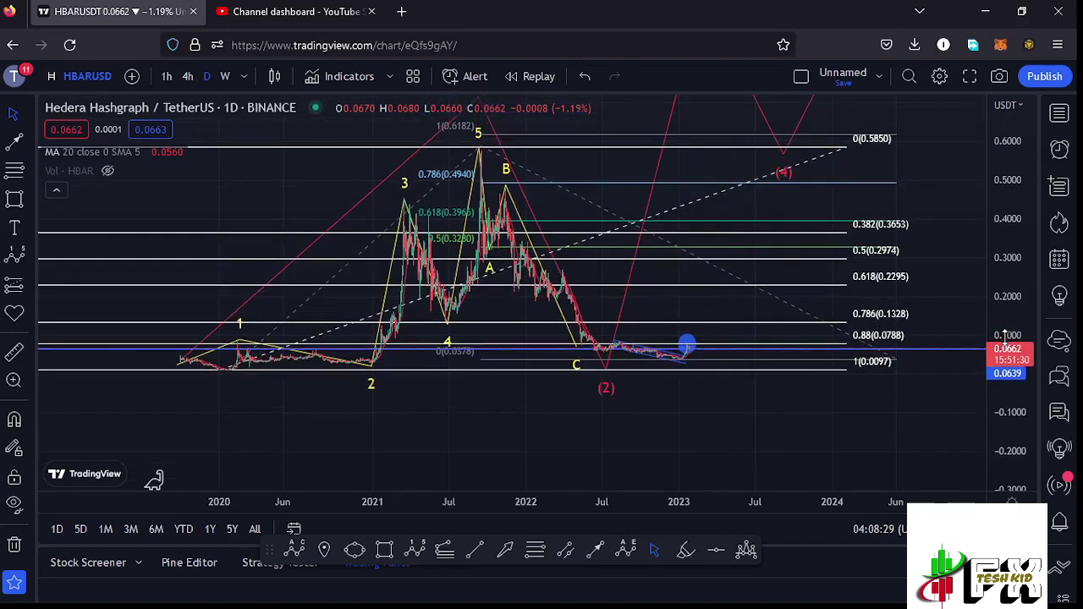
pyautogui.scroll(2, 1003, 338)
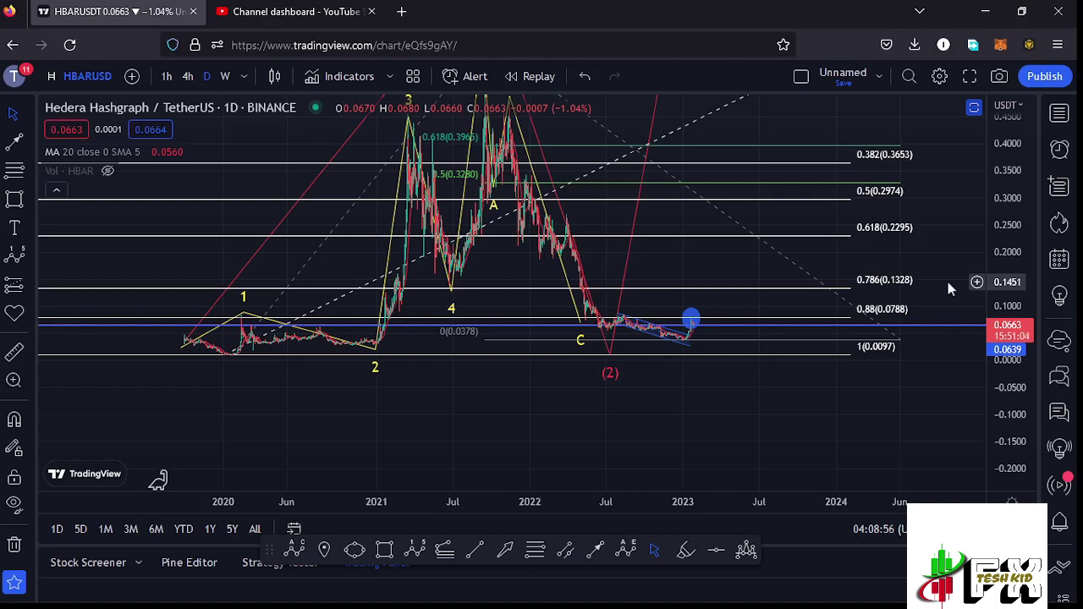
# Delete the Fibonacci retracement drawn from the January 2020 low
pyautogui.click(227, 355)
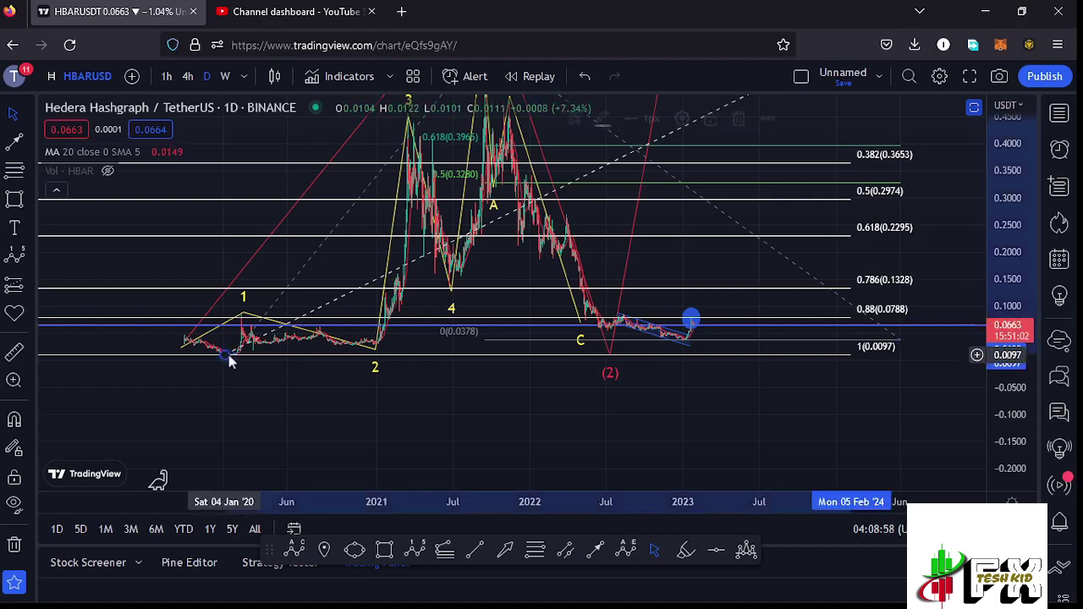
pyautogui.click(740, 118)
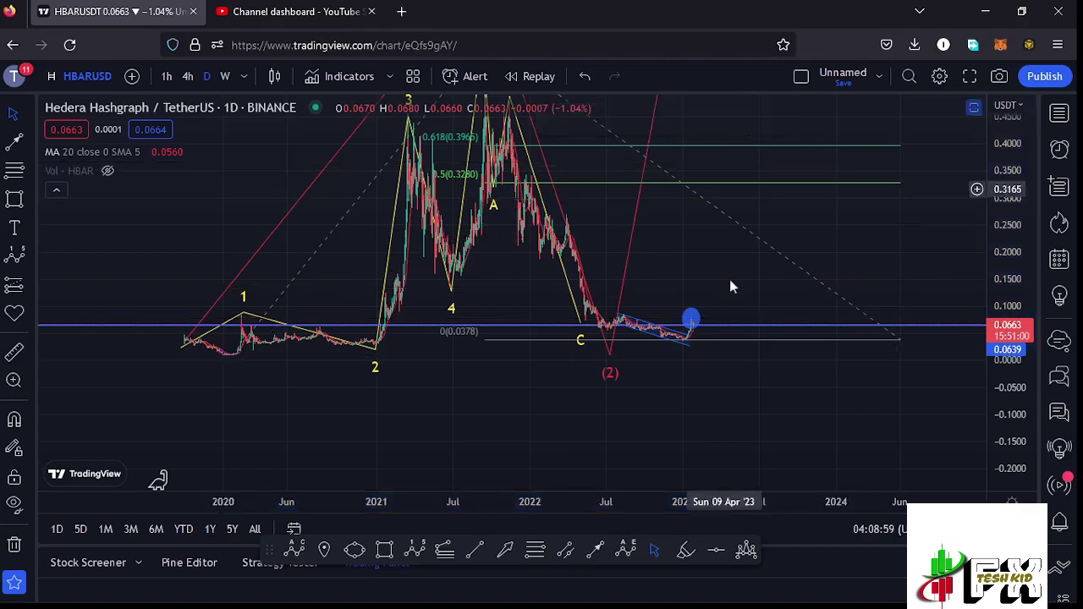
# Examine the recent daily candles around the breakout from the descending channel and the circled January 2023 spike
pyautogui.scroll(2, 726, 300)
pyautogui.moveTo(720, 314); pyautogui.dragTo(563, 309)
pyautogui.moveTo(600, 271); pyautogui.dragTo(876, 231)
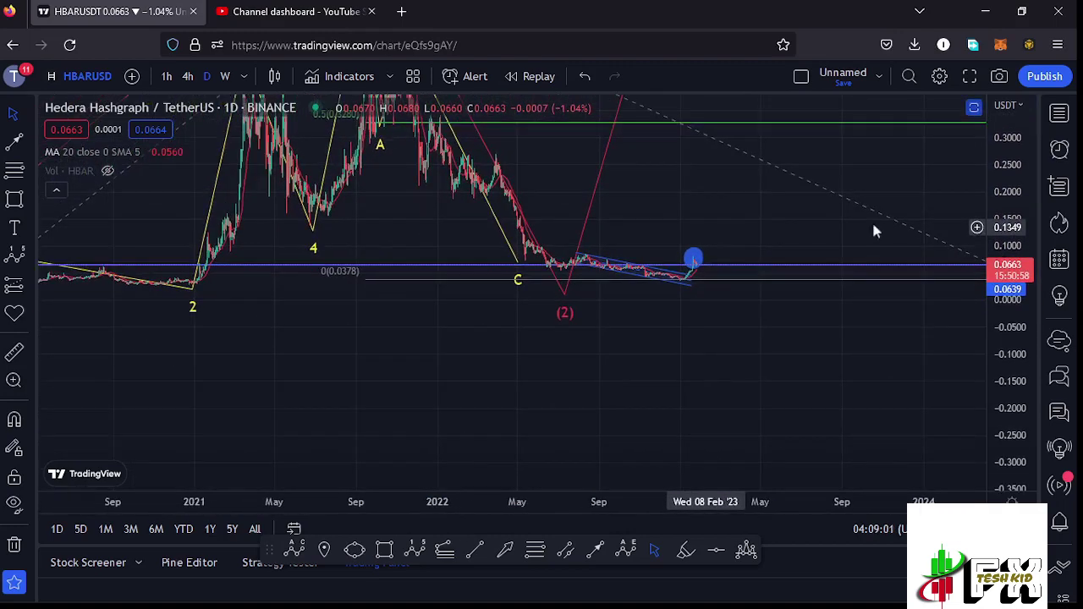
pyautogui.scroll(3, 423, 407)
pyautogui.moveTo(423, 393); pyautogui.dragTo(368, 412)
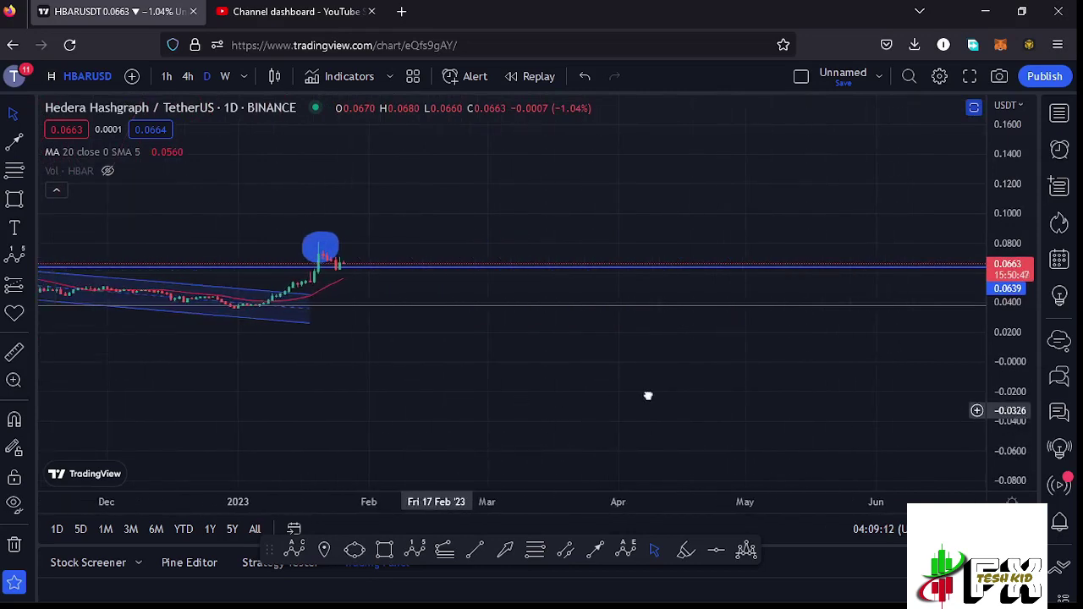
pyautogui.moveTo(648, 396); pyautogui.dragTo(750, 389)
pyautogui.scroll(2, 627, 389)
pyautogui.moveTo(655, 375); pyautogui.dragTo(875, 337)
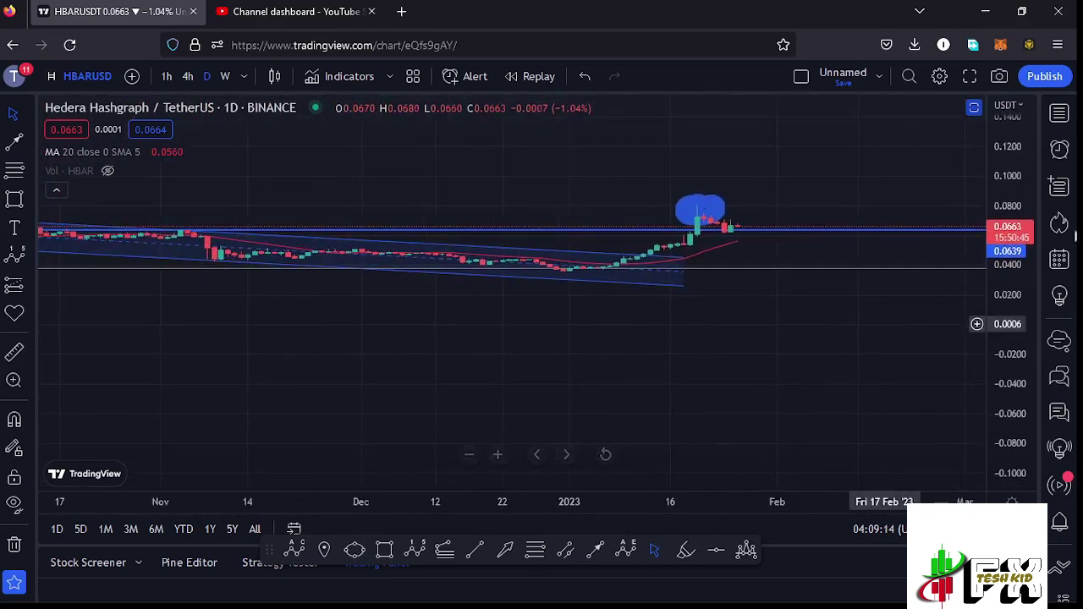
pyautogui.moveTo(1007, 326); pyautogui.dragTo(1007, 351)
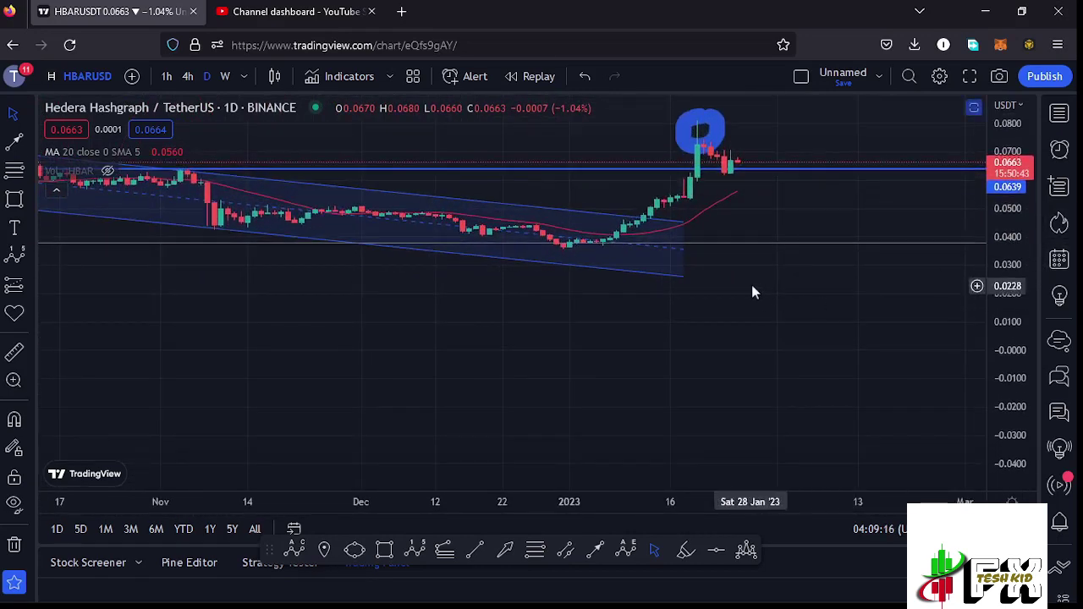
pyautogui.moveTo(752, 292); pyautogui.dragTo(716, 418)
pyautogui.scroll(3, 716, 418)
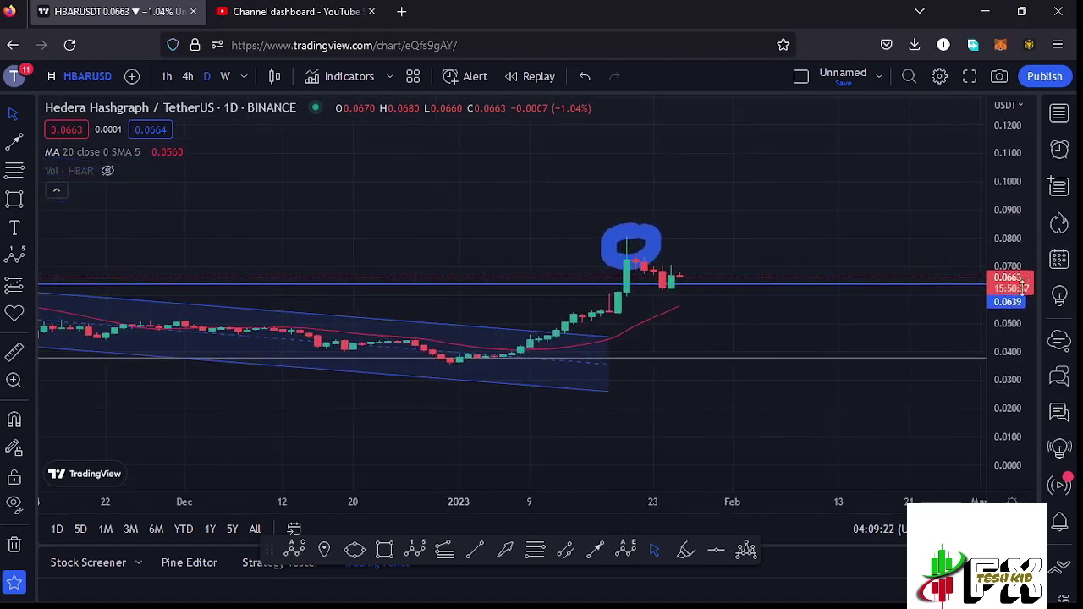
pyautogui.moveTo(1010, 291); pyautogui.dragTo(1008, 298)
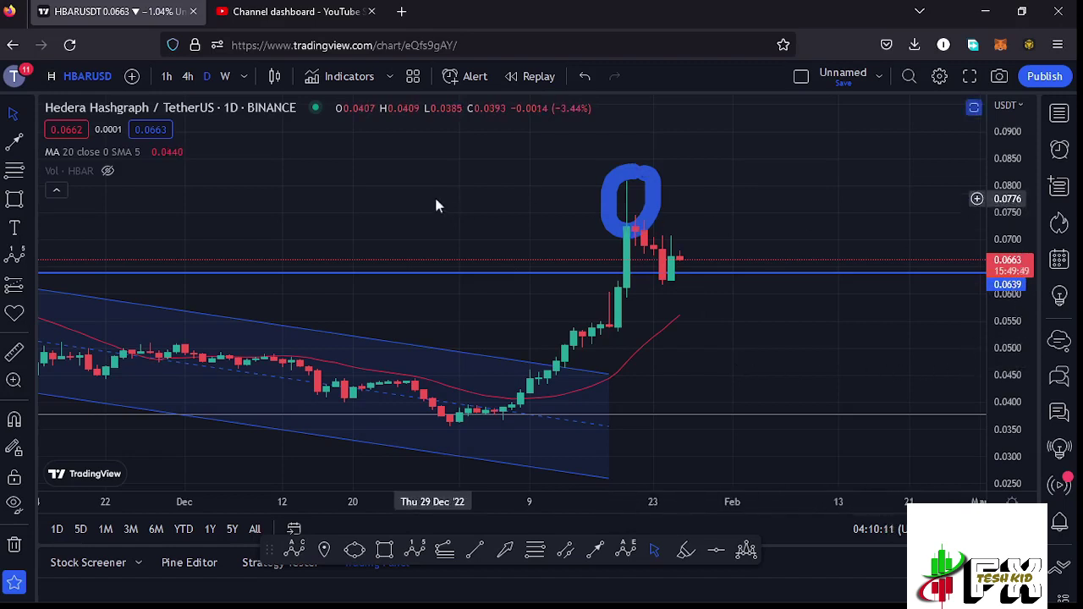
# Switch the chart to the 1-hour timeframe and move point 1 of the red impulse wave to 20 Jan 2023 at about 0.0847
pyautogui.click(169, 76)
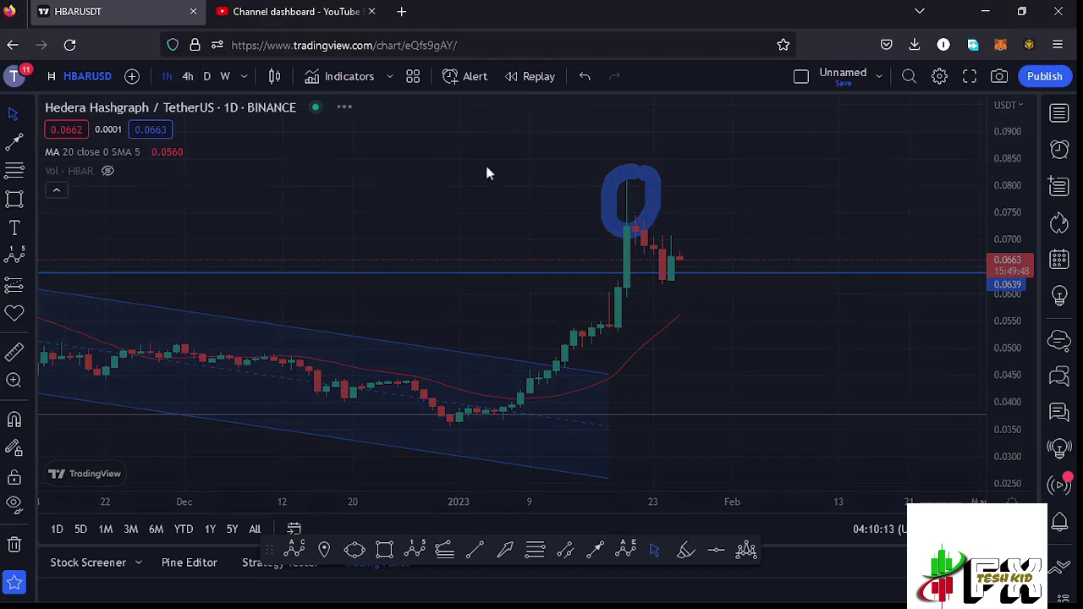
pyautogui.scroll(-10, 496, 254)
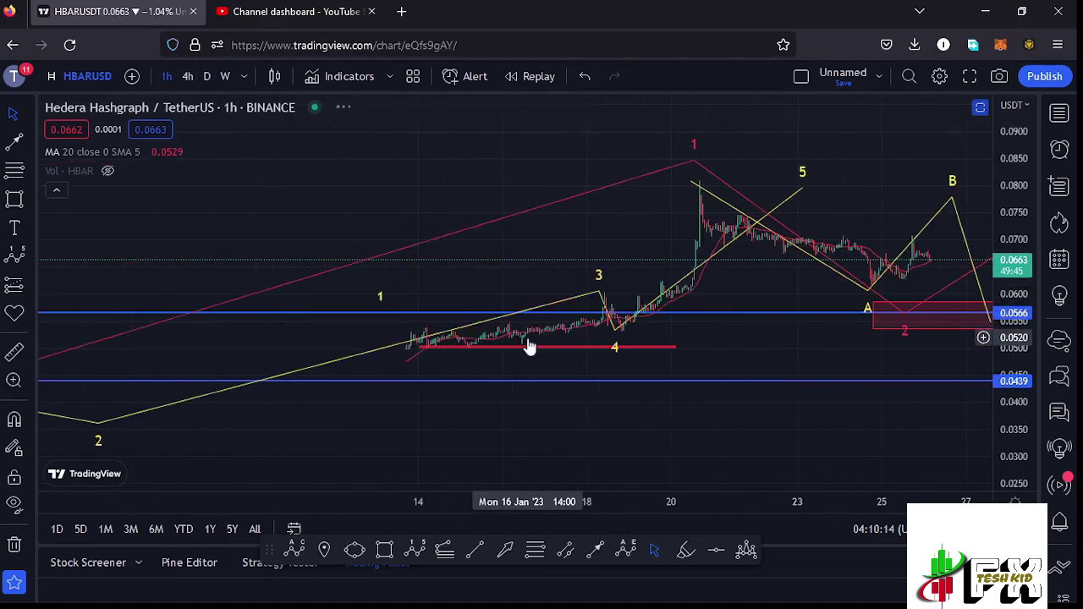
pyautogui.scroll(-5, 529, 347)
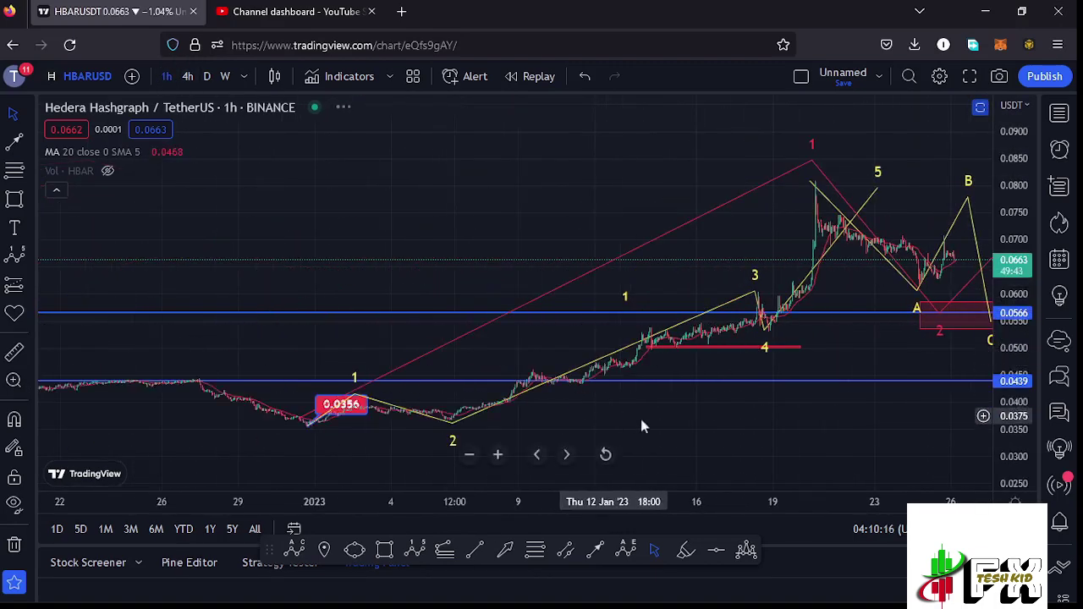
pyautogui.moveTo(660, 417); pyautogui.dragTo(540, 420)
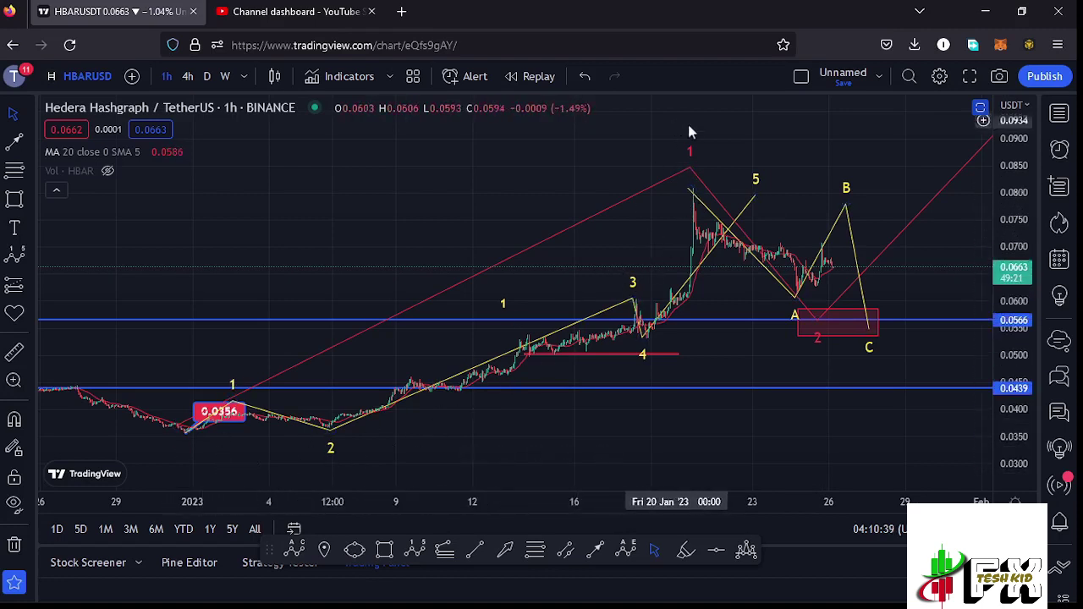
pyautogui.moveTo(689, 174); pyautogui.dragTo(685, 166)
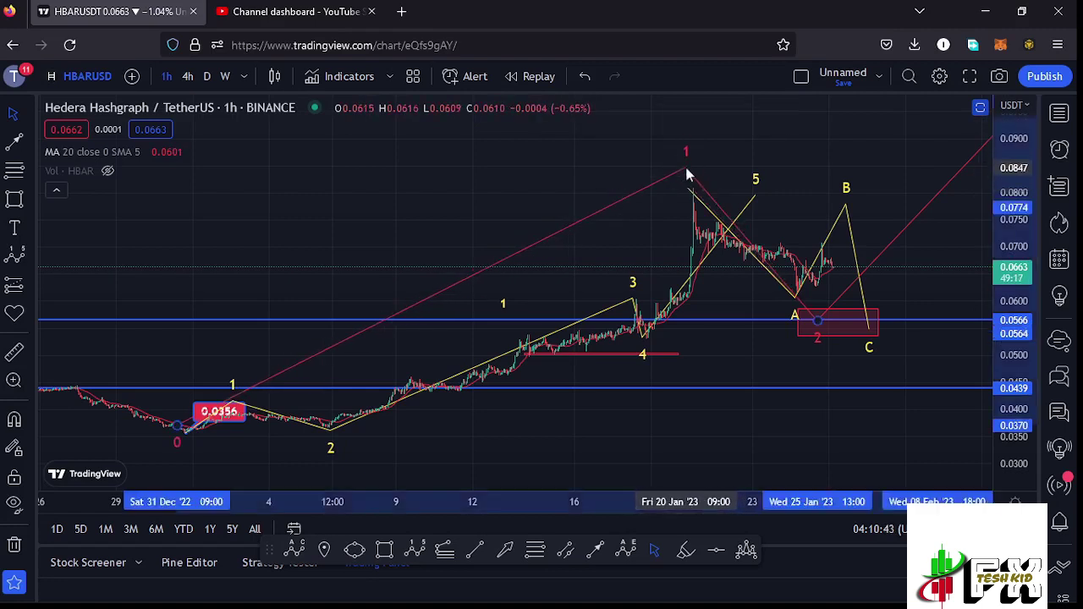
# Draw a Fibonacci retracement from the 31 December 2022 low at 0.0358 up to the January 2023 high at 0.0813
pyautogui.moveTo(647, 226); pyautogui.dragTo(547, 242)
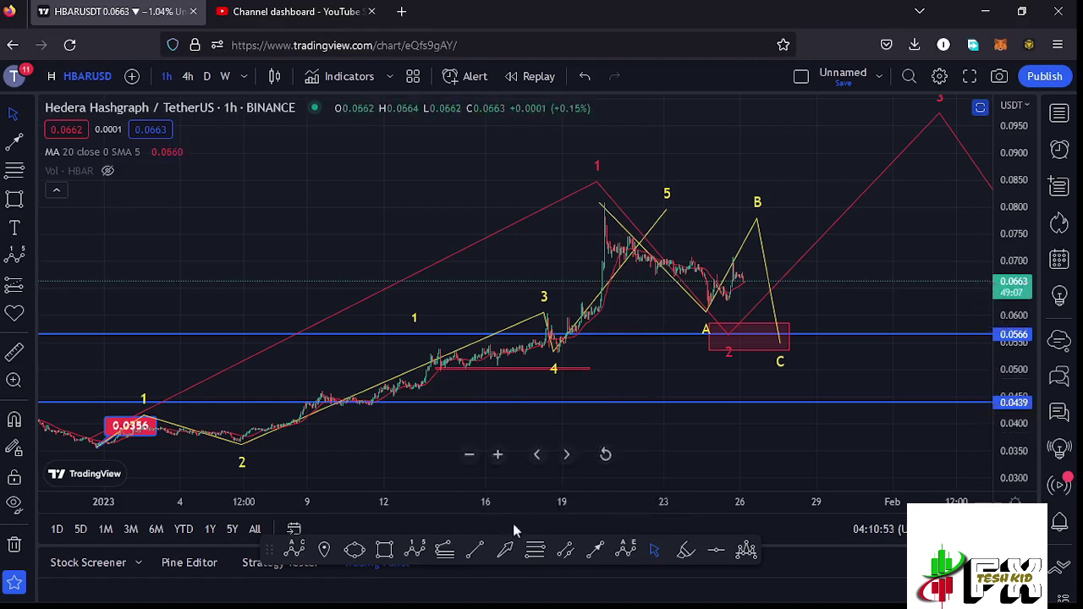
pyautogui.click(97, 447)
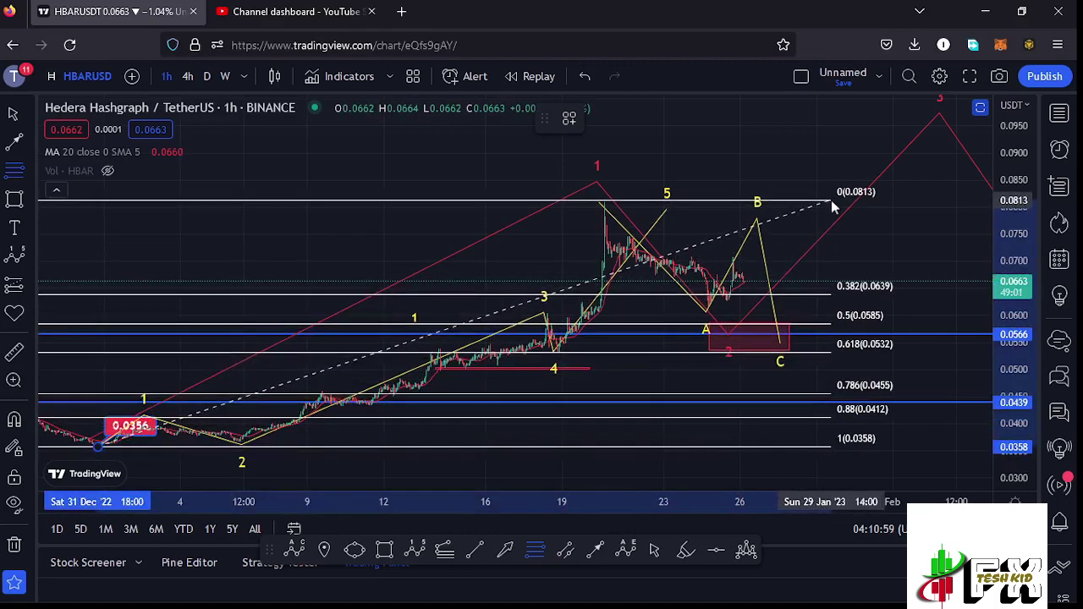
pyautogui.click(831, 200)
pyautogui.moveTo(914, 233); pyautogui.dragTo(828, 242)
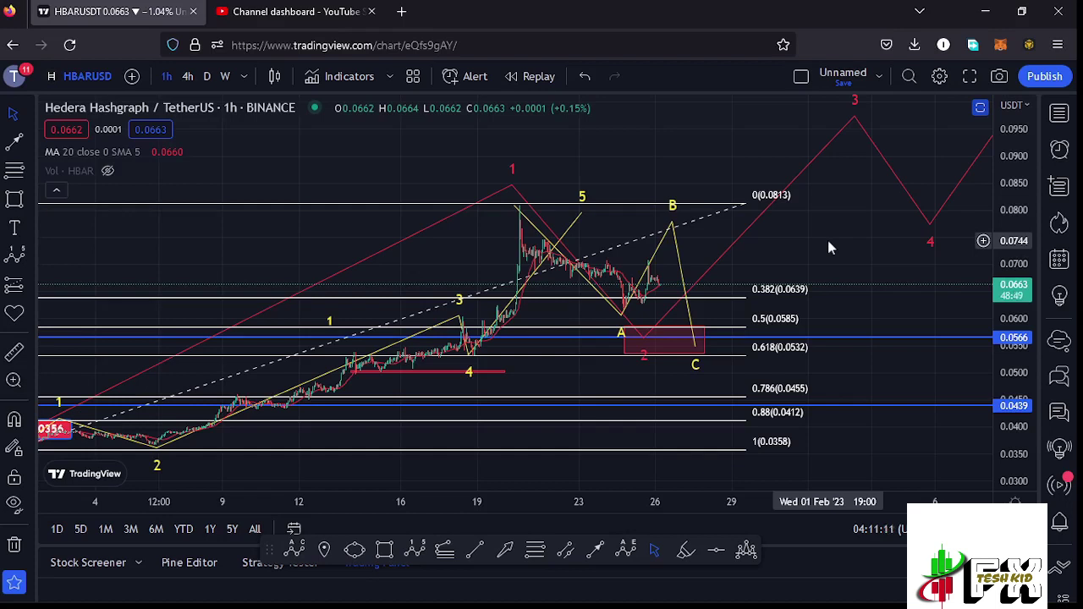
# Delete the Fibonacci retracement from the 1-hour chart
pyautogui.click(742, 204)
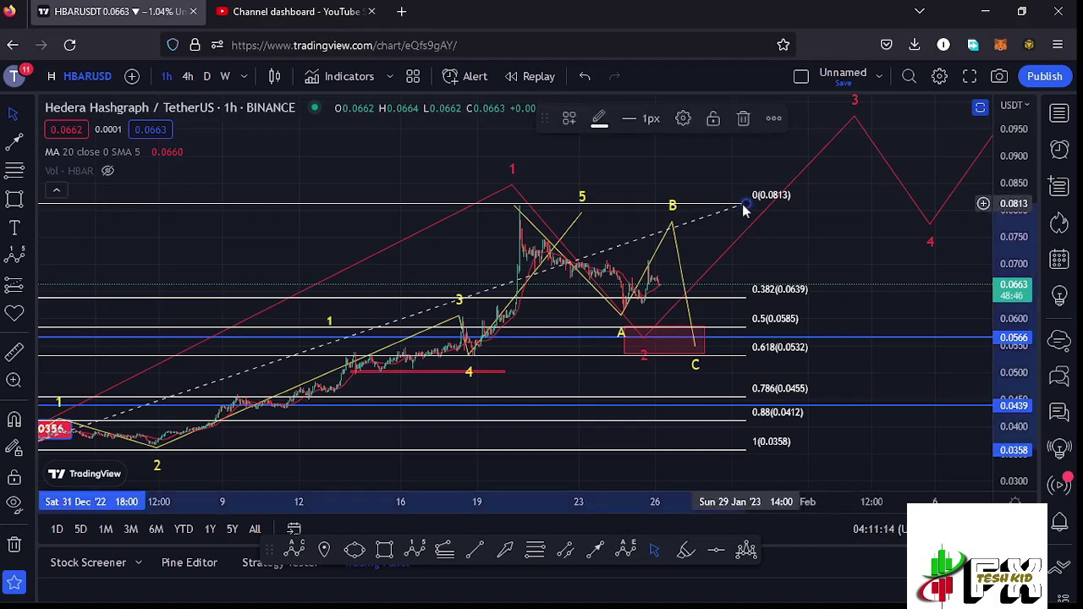
pyautogui.click(746, 123)
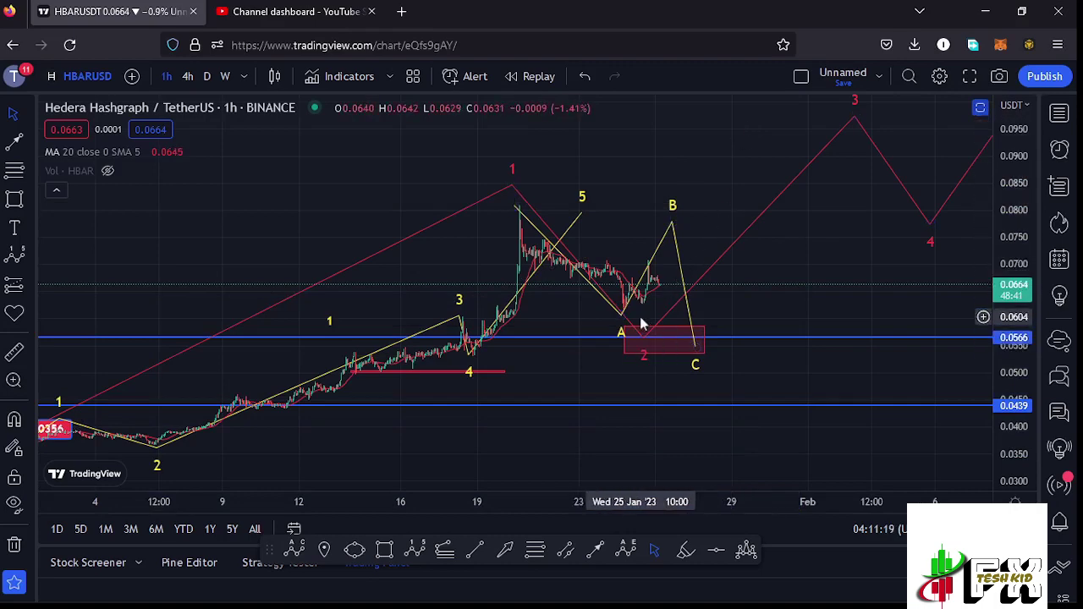
# Move point B of the yellow ABC correction to about 0.0709 on 25 Jan 2023 and point C to about 0.0539 on 27 Jan
pyautogui.moveTo(846, 223); pyautogui.dragTo(798, 278)
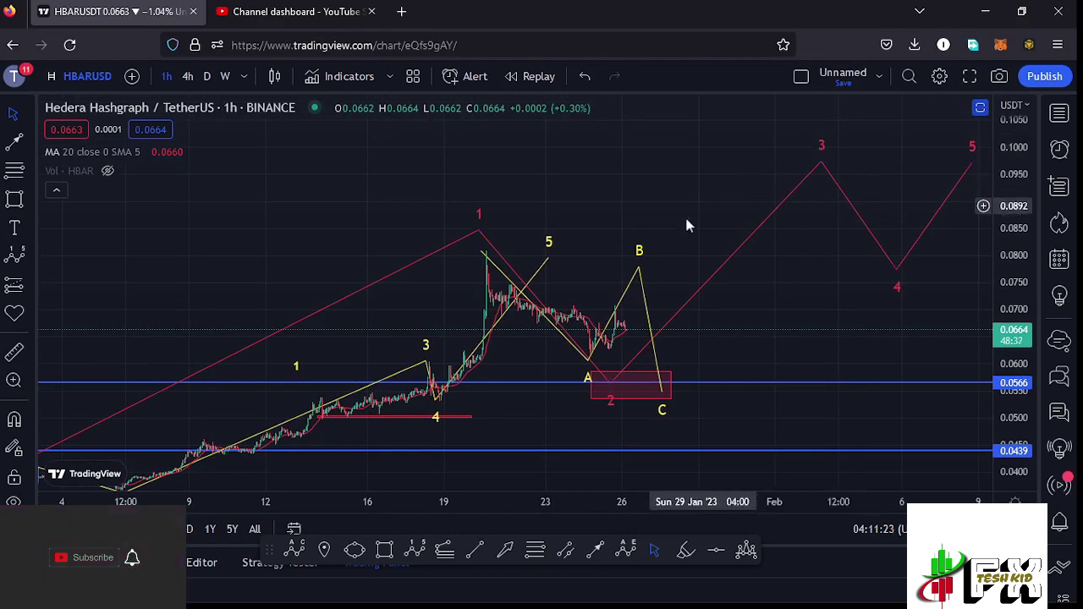
pyautogui.scroll(5, 660, 220)
pyautogui.moveTo(440, 244); pyautogui.dragTo(544, 220)
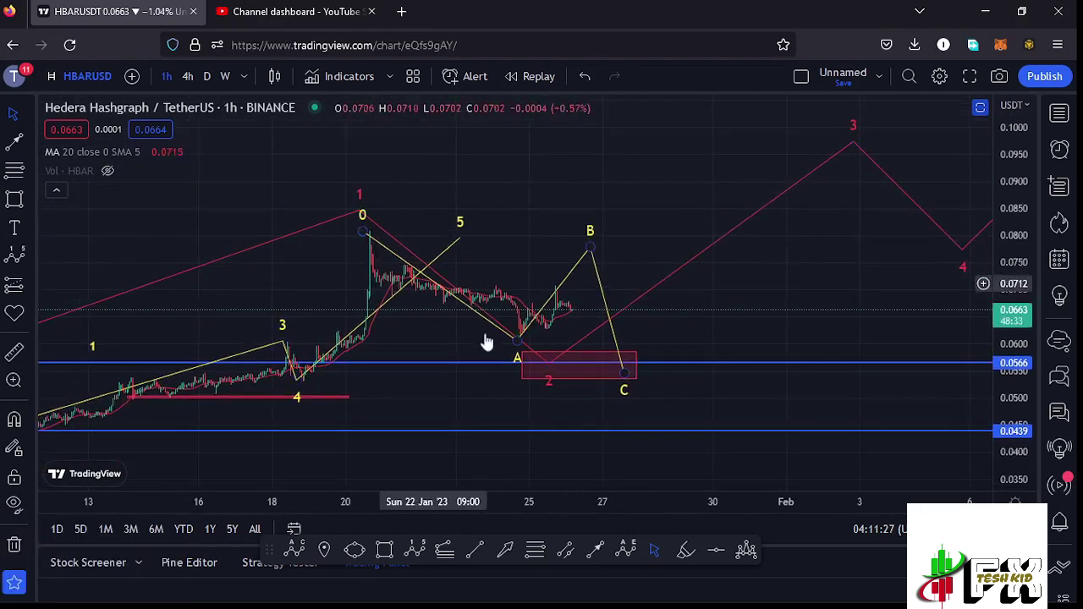
pyautogui.scroll(3, 533, 330)
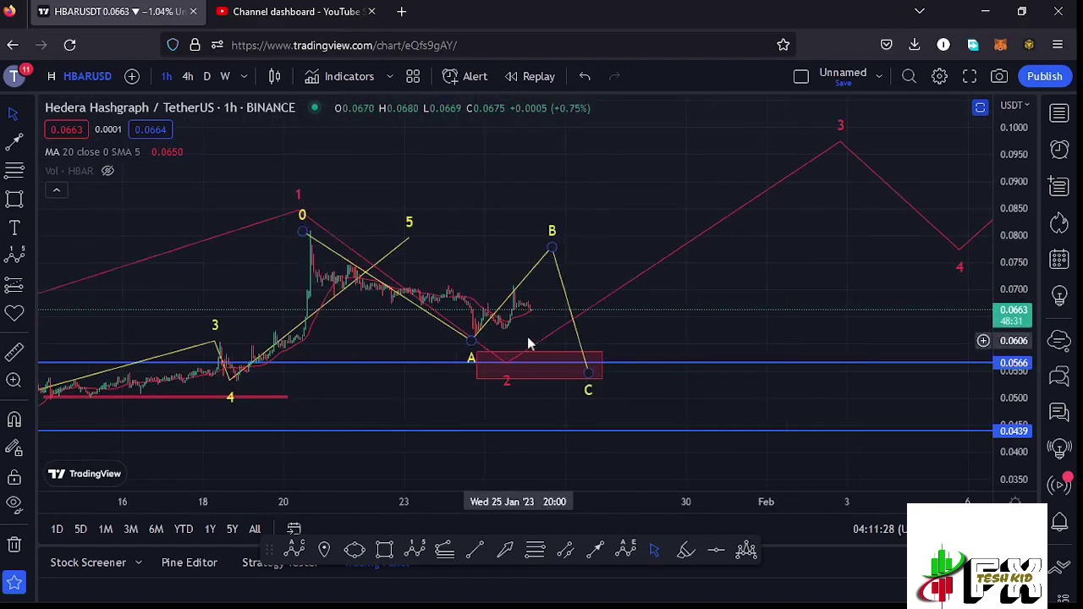
pyautogui.moveTo(561, 259); pyautogui.dragTo(697, 229)
pyautogui.moveTo(619, 230); pyautogui.dragTo(578, 265)
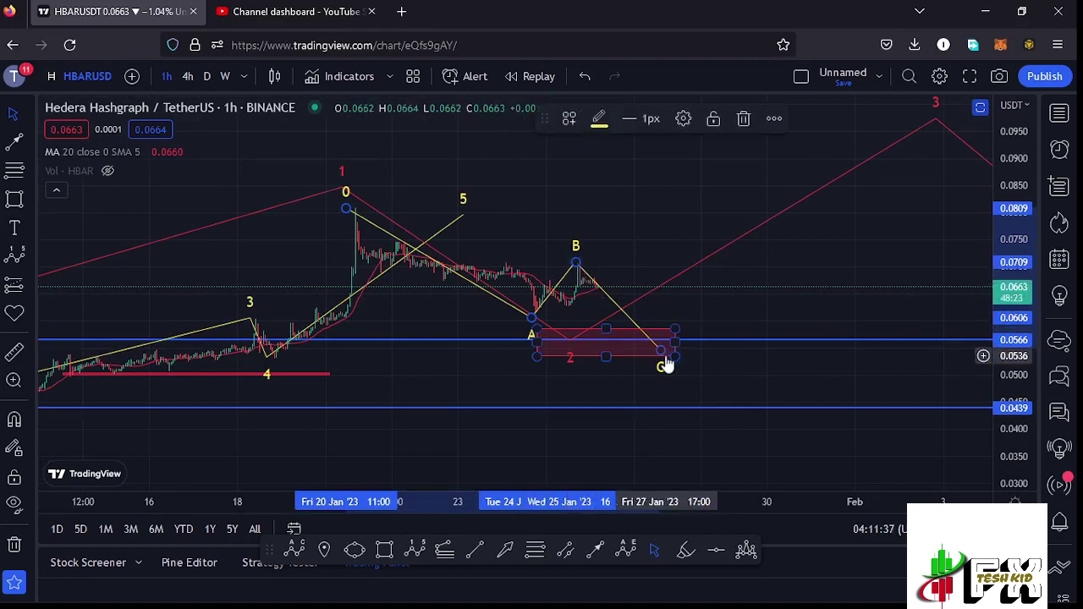
pyautogui.moveTo(660, 354); pyautogui.dragTo(649, 356)
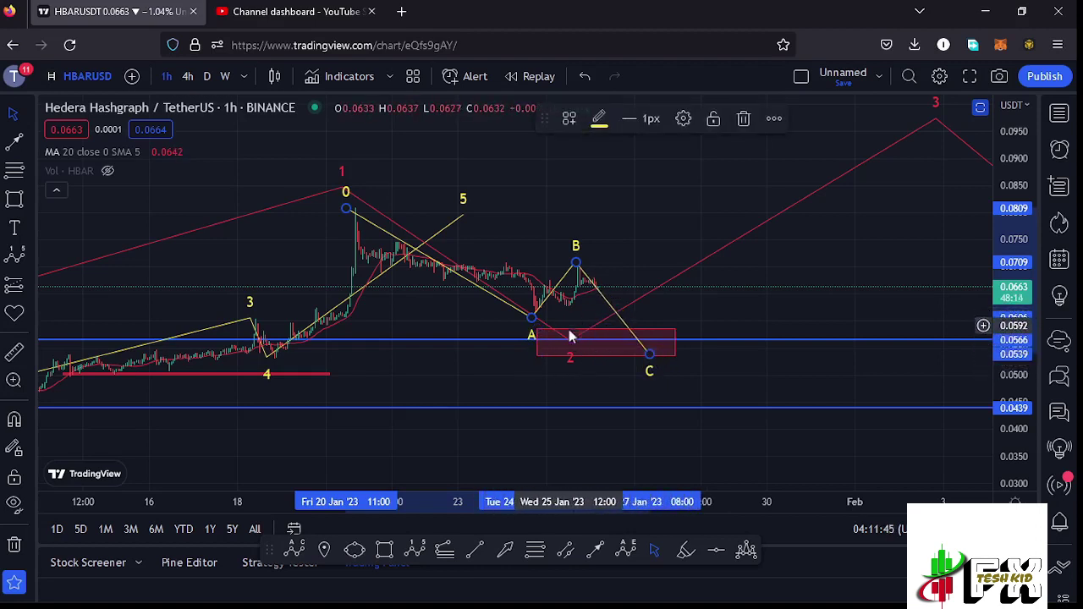
# Move point 2 of the red impulse wave below the red zone, to about 0.0520 on 25 Jan 2023 at 19:00
pyautogui.click(581, 362)
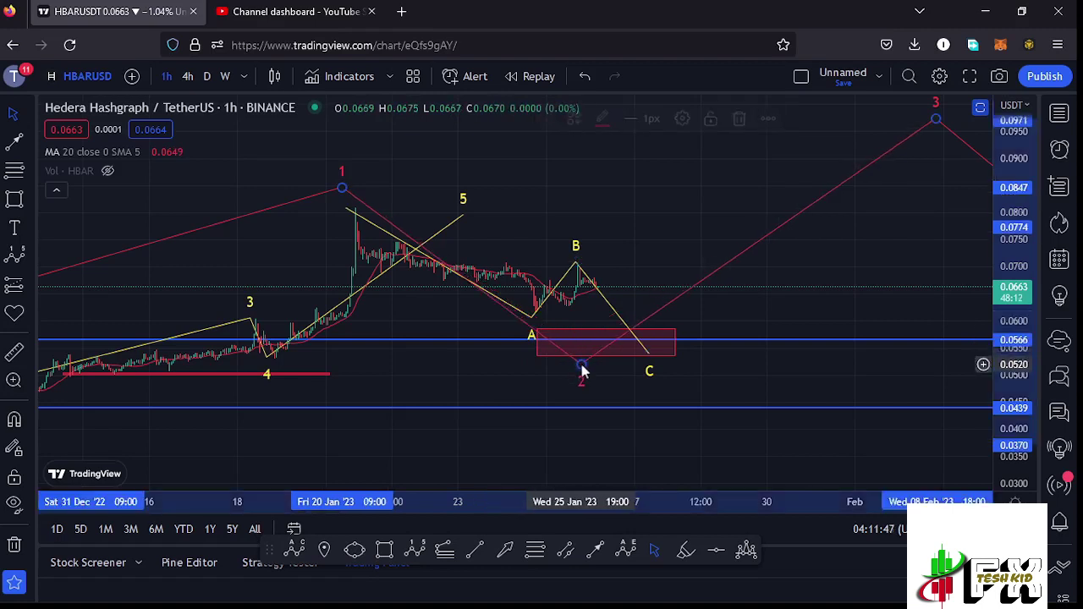
pyautogui.click(581, 363)
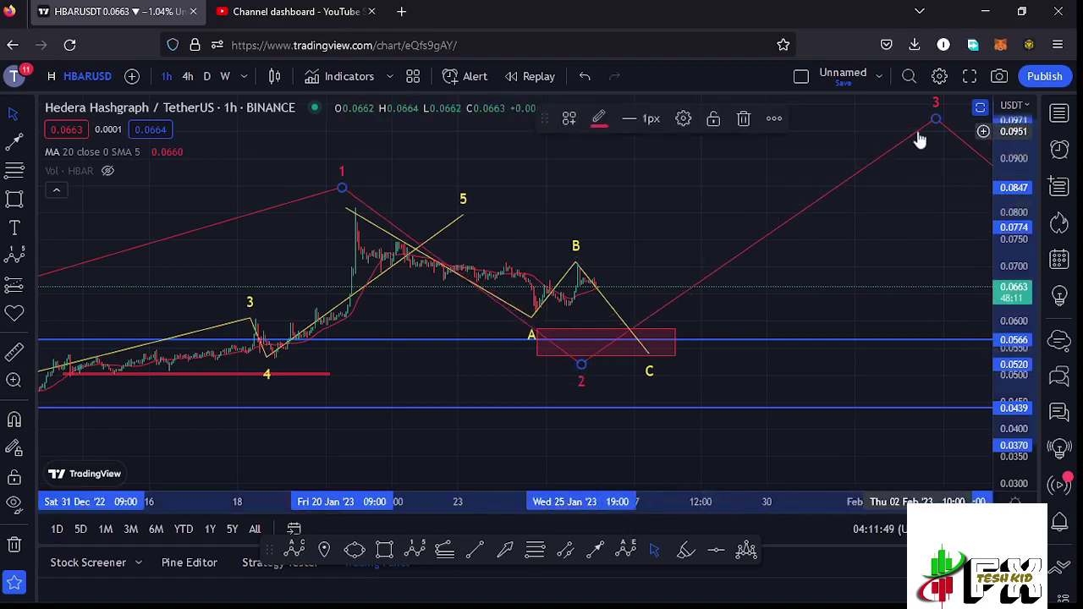
pyautogui.scroll(-3, 695, 256)
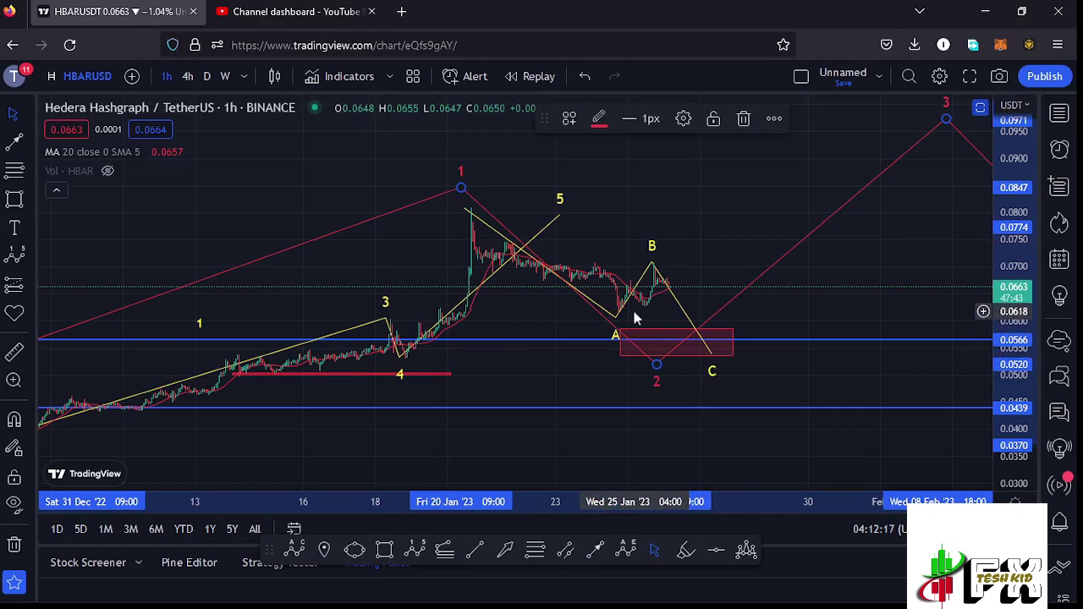
# Set point 2 of the red impulse wave at the red zone's lower edge, about 0.0532 on 25 Jan 2023 at 21:00
pyautogui.scroll(4, 635, 313)
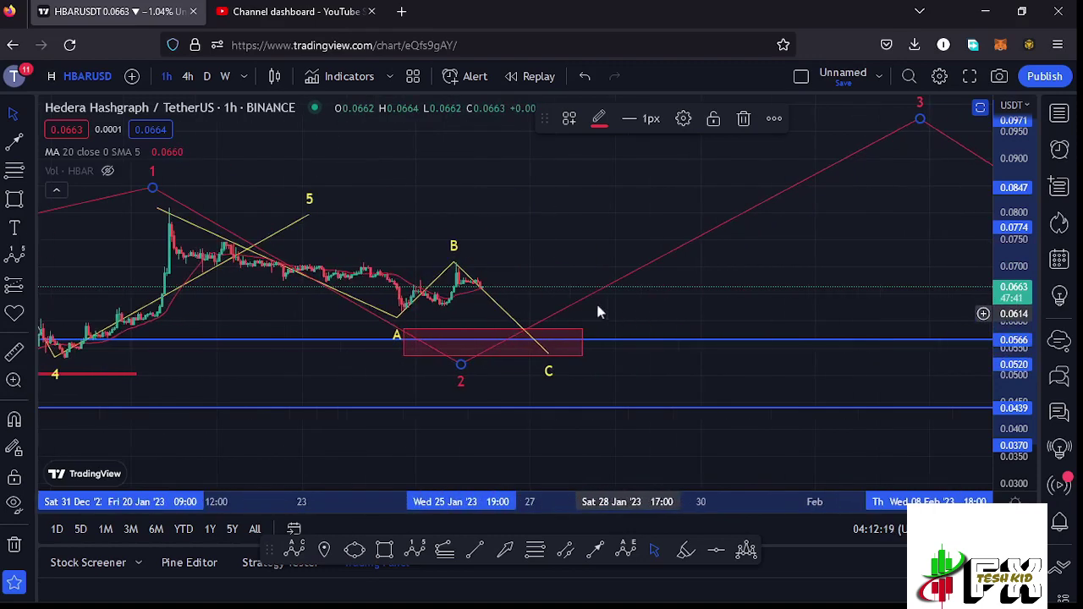
pyautogui.moveTo(534, 290); pyautogui.dragTo(626, 287)
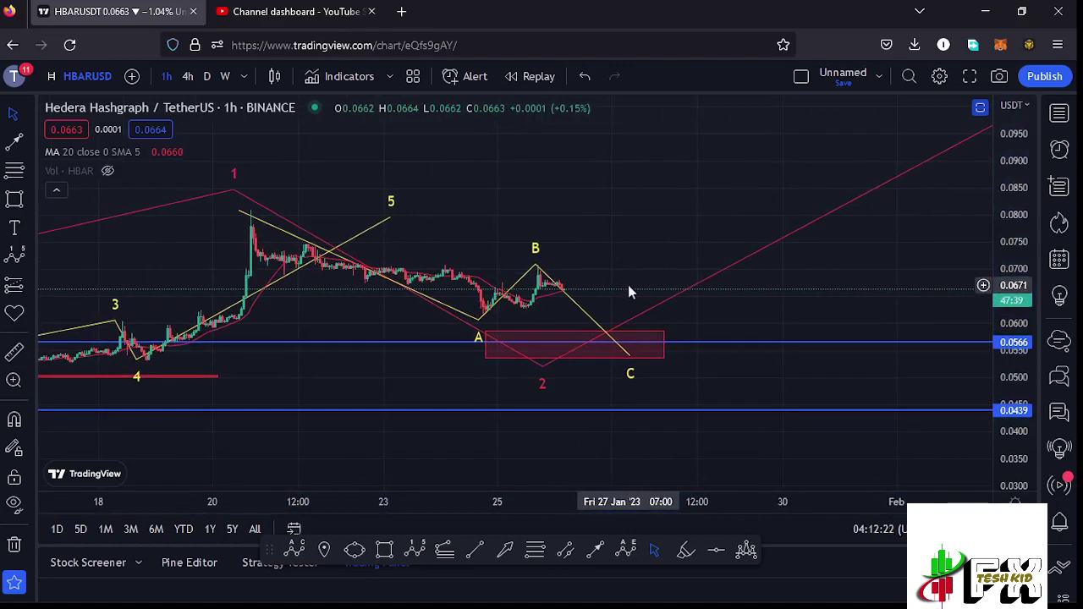
pyautogui.moveTo(641, 247); pyautogui.dragTo(637, 279)
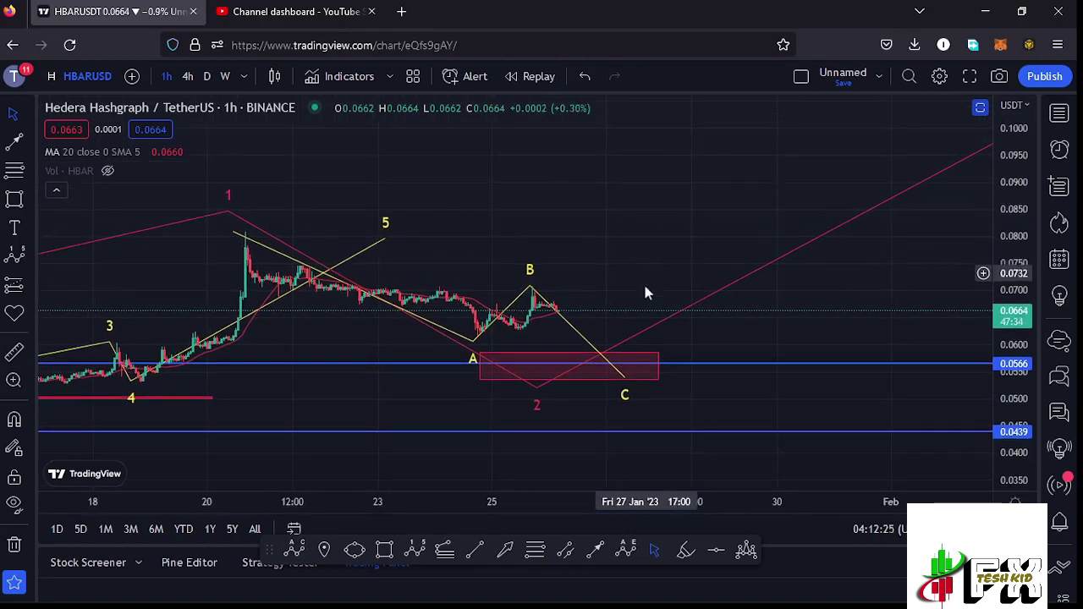
pyautogui.scroll(-2, 643, 282)
pyautogui.moveTo(718, 268); pyautogui.dragTo(609, 307)
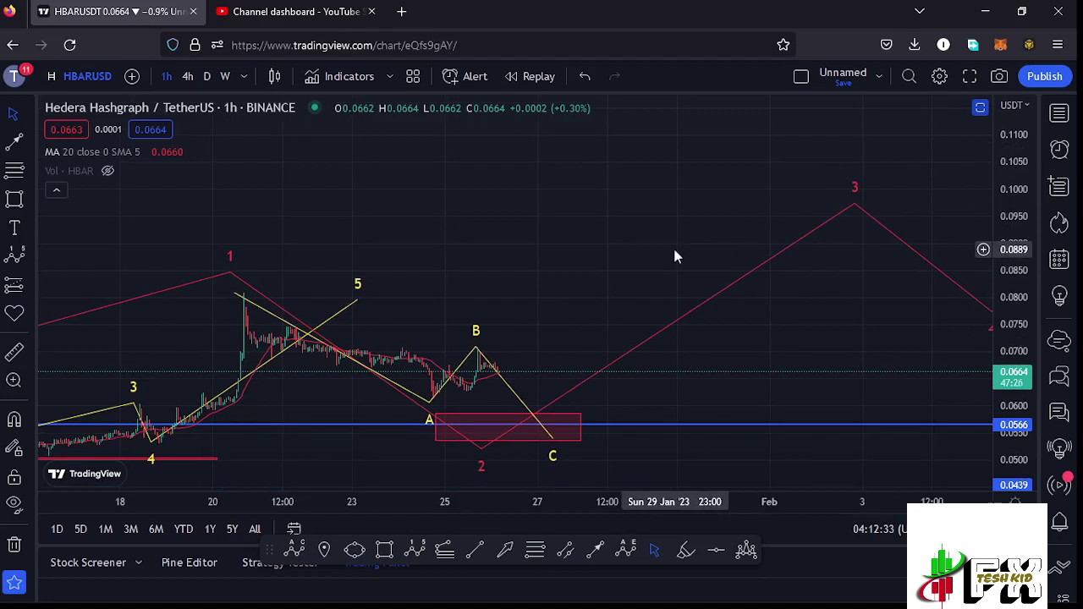
pyautogui.moveTo(604, 288); pyautogui.dragTo(618, 260)
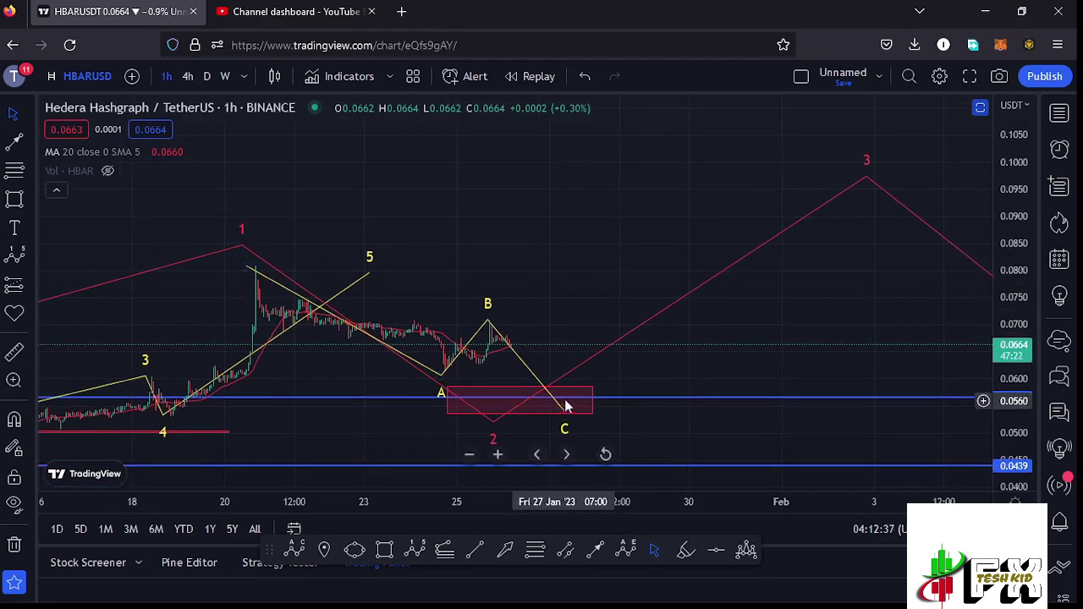
pyautogui.moveTo(495, 425); pyautogui.dragTo(499, 423)
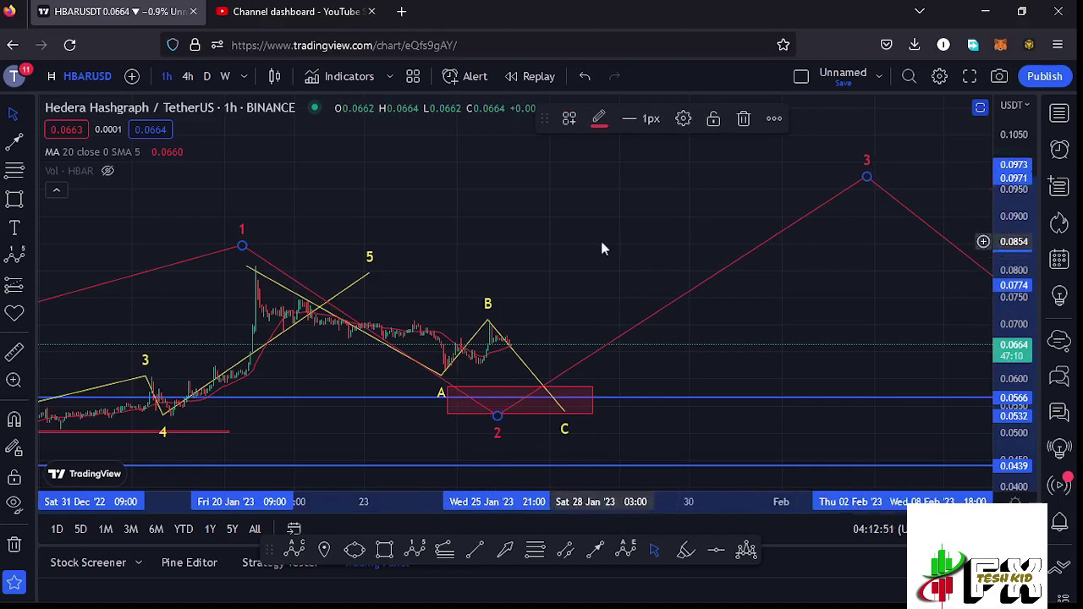
# Bring back the indicator panes below the price chart and examine the RSI in a maximized pane, restoring the layout when done
pyautogui.scroll(-2, 604, 248)
pyautogui.scroll(-1, 728, 263)
pyautogui.moveTo(752, 273); pyautogui.dragTo(659, 244)
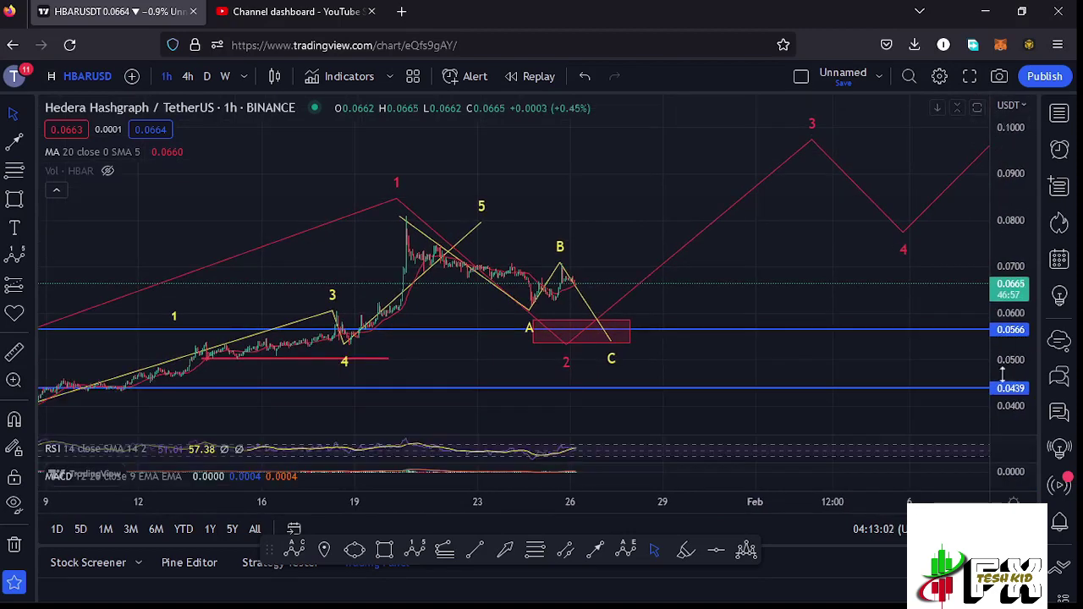
pyautogui.click(978, 450)
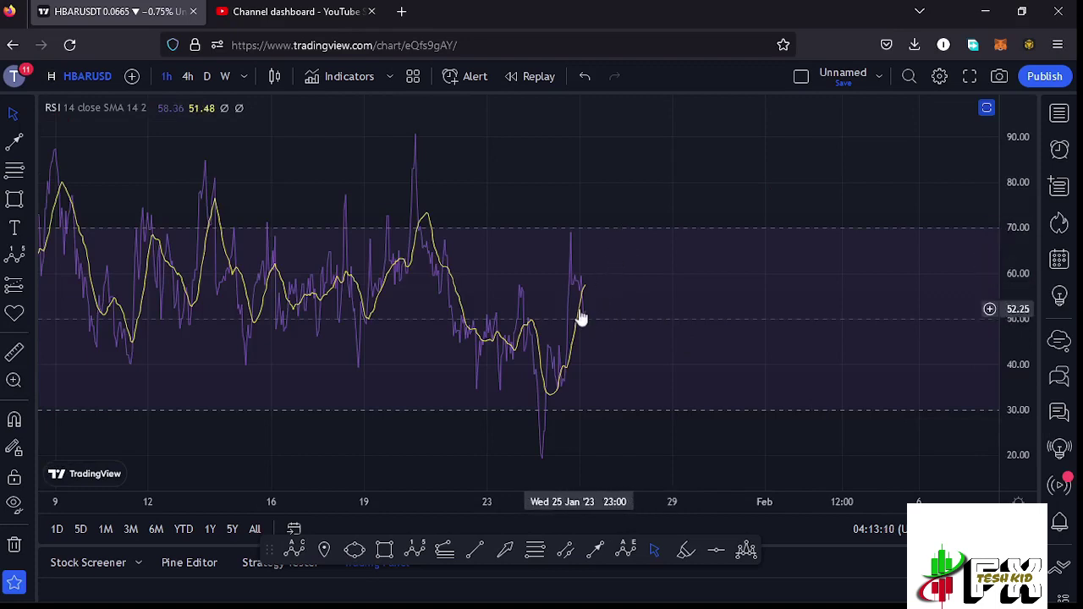
pyautogui.click(987, 108)
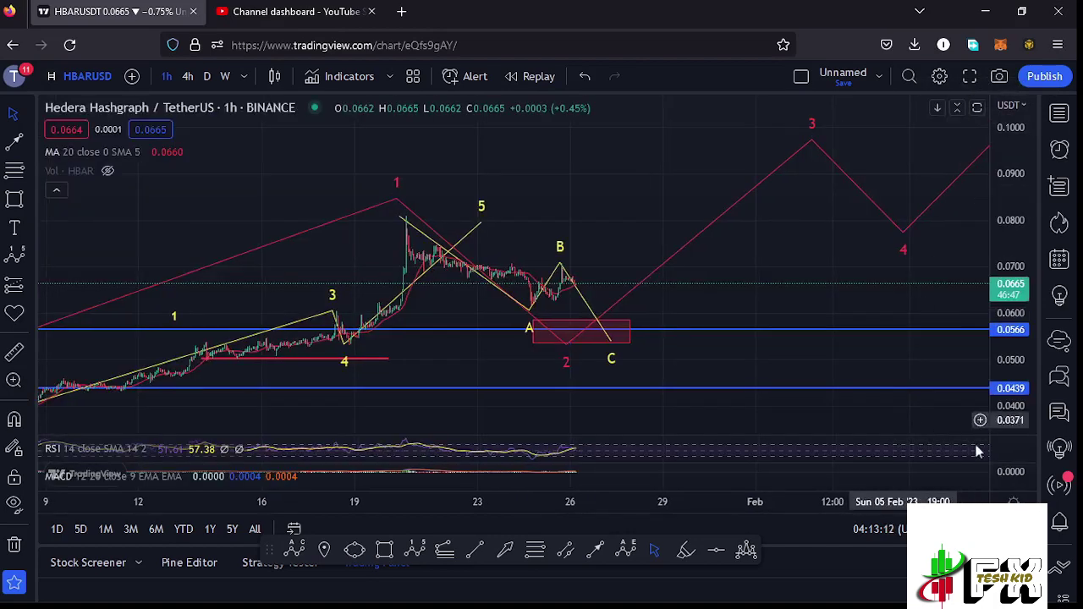
# Maximize the MACD pane, examine its lines and histogram for 25–26 January 2023, and restore the combined chart layout
pyautogui.click(978, 476)
pyautogui.scroll(2, 541, 339)
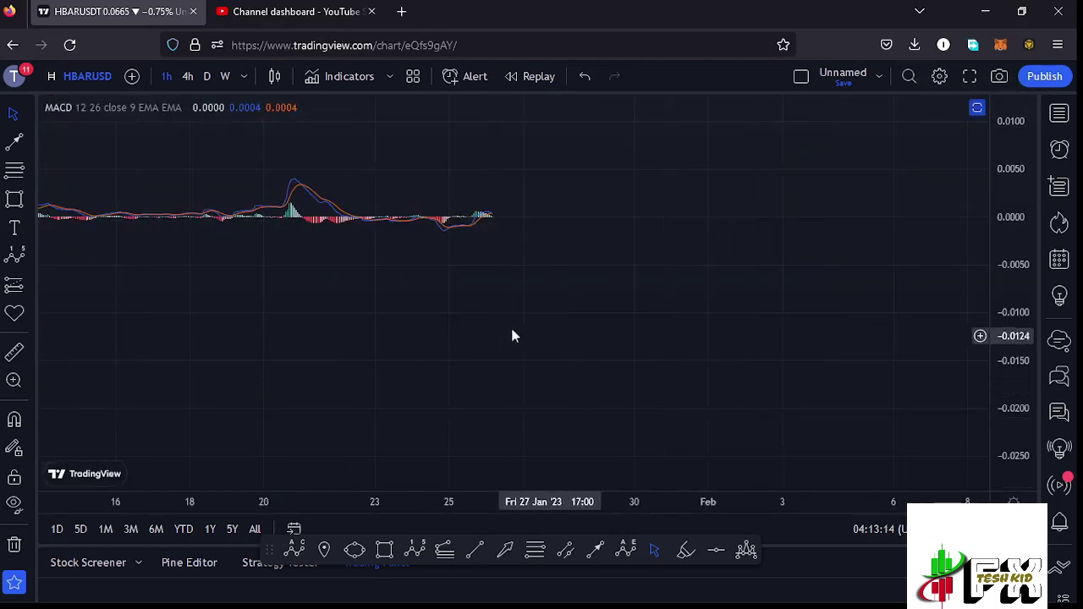
pyautogui.moveTo(513, 333); pyautogui.dragTo(756, 353)
pyautogui.moveTo(1013, 307)
pyautogui.mouseDown()
pyautogui.moveTo(1013, 317)
pyautogui.moveTo(1022, 301)
pyautogui.mouseUp()
pyautogui.scroll(4, 720, 368)
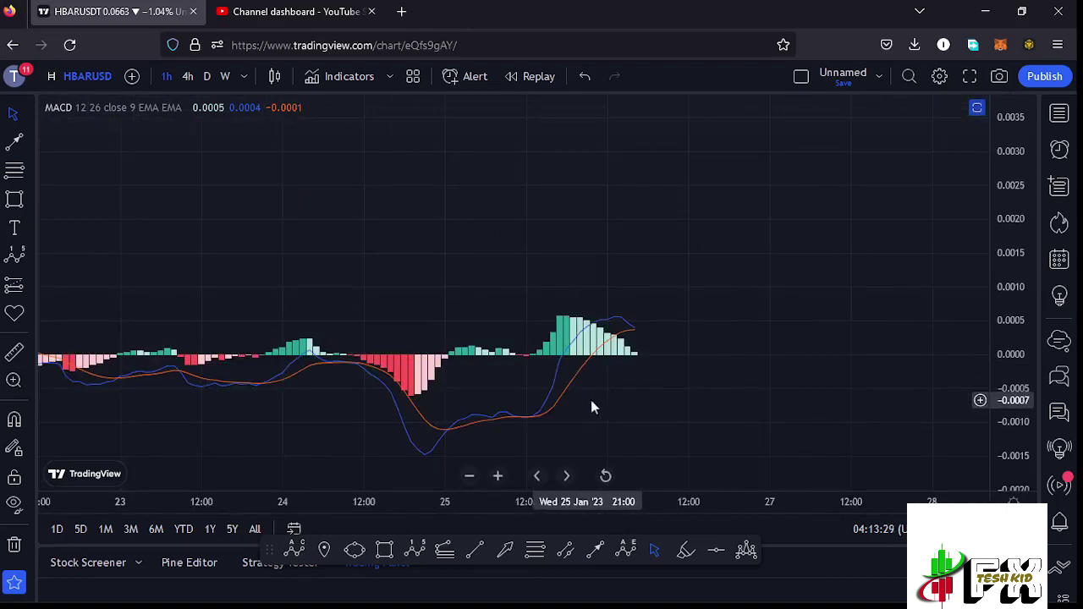
pyautogui.moveTo(591, 400); pyautogui.dragTo(679, 401)
pyautogui.scroll(4, 637, 399)
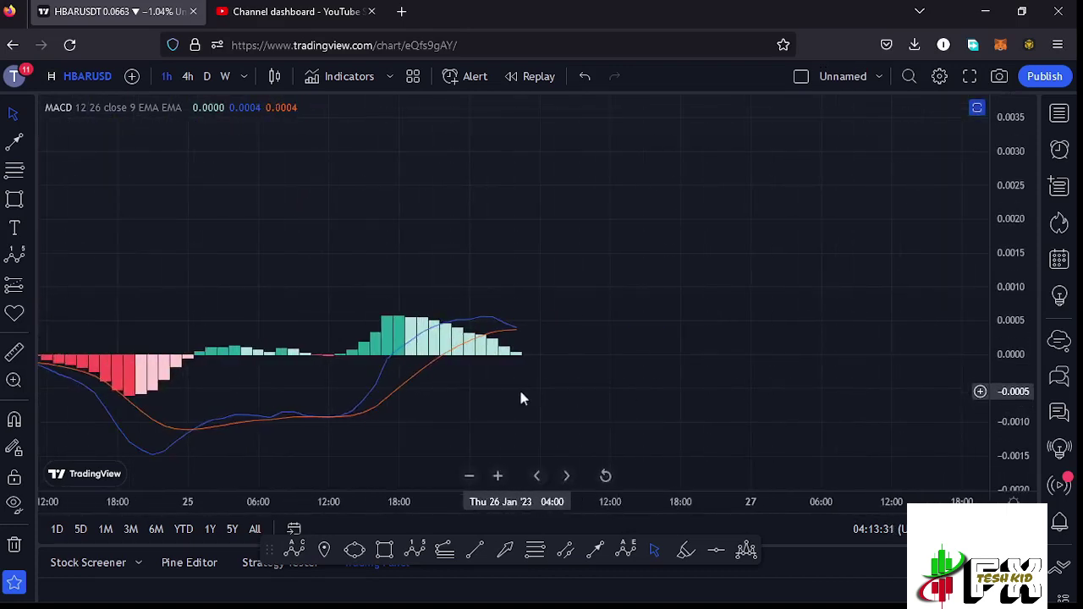
pyautogui.moveTo(522, 394); pyautogui.dragTo(687, 372)
pyautogui.click(977, 108)
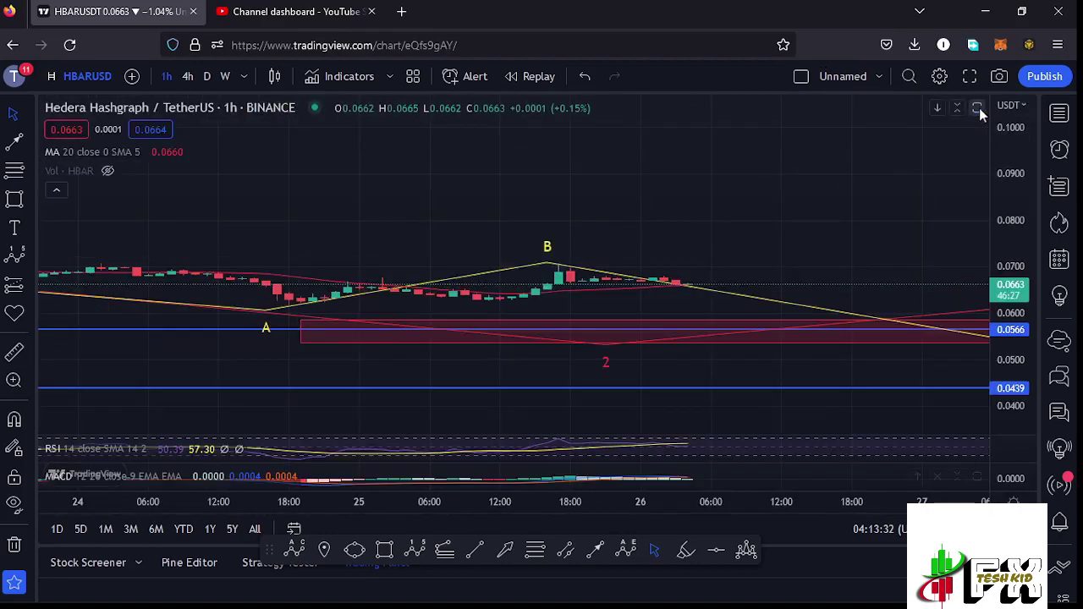